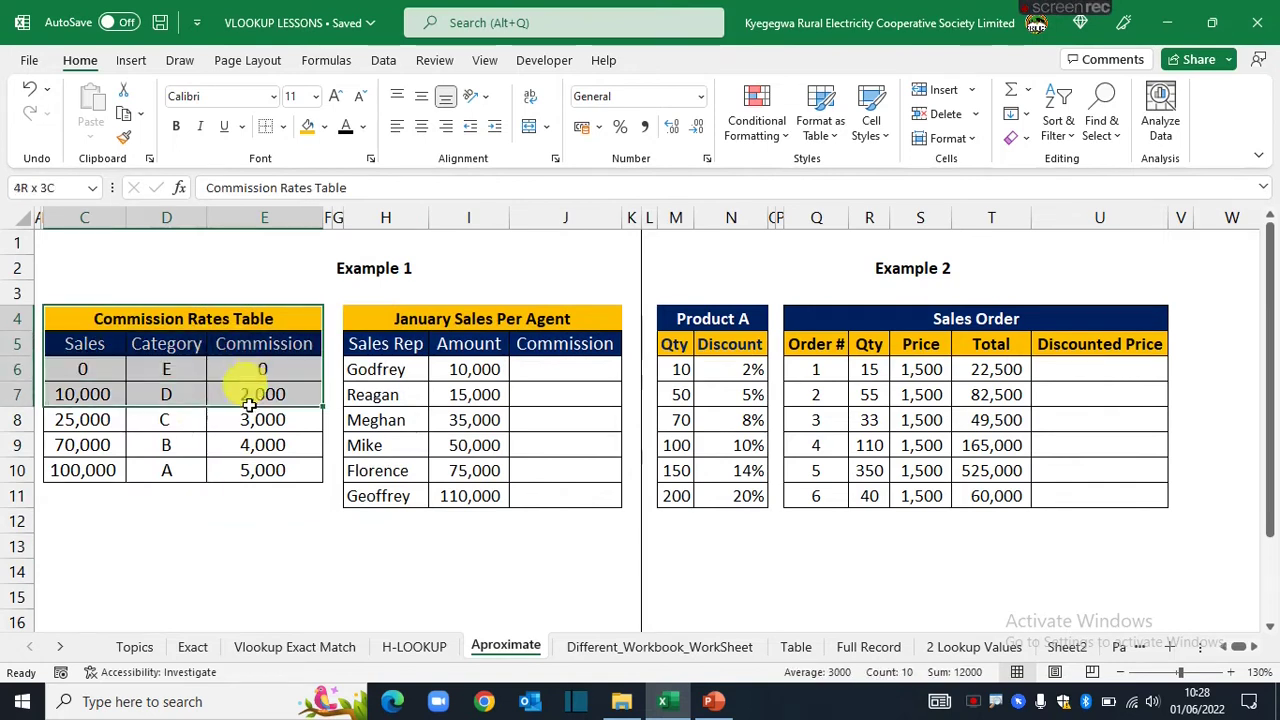
Examine the sales thresholds, categories and commission amounts in the Commission Rates Table.
left_click(87, 369)
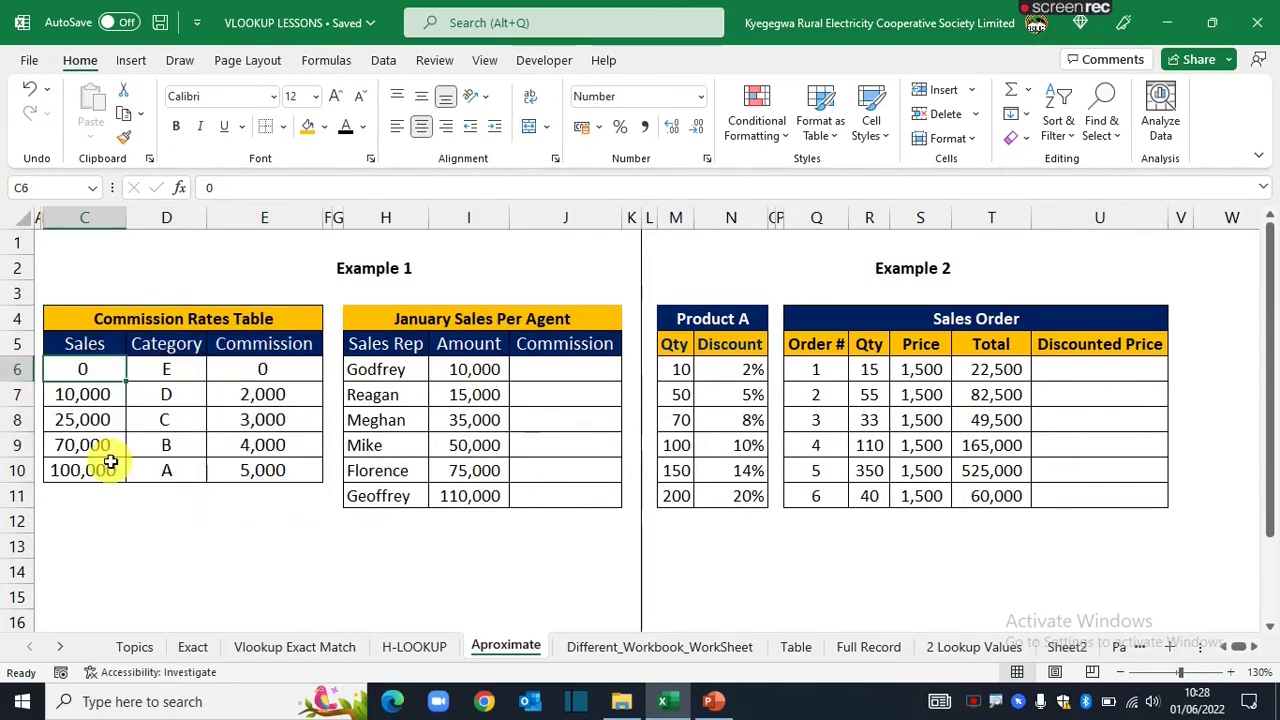
left_click(86, 393)
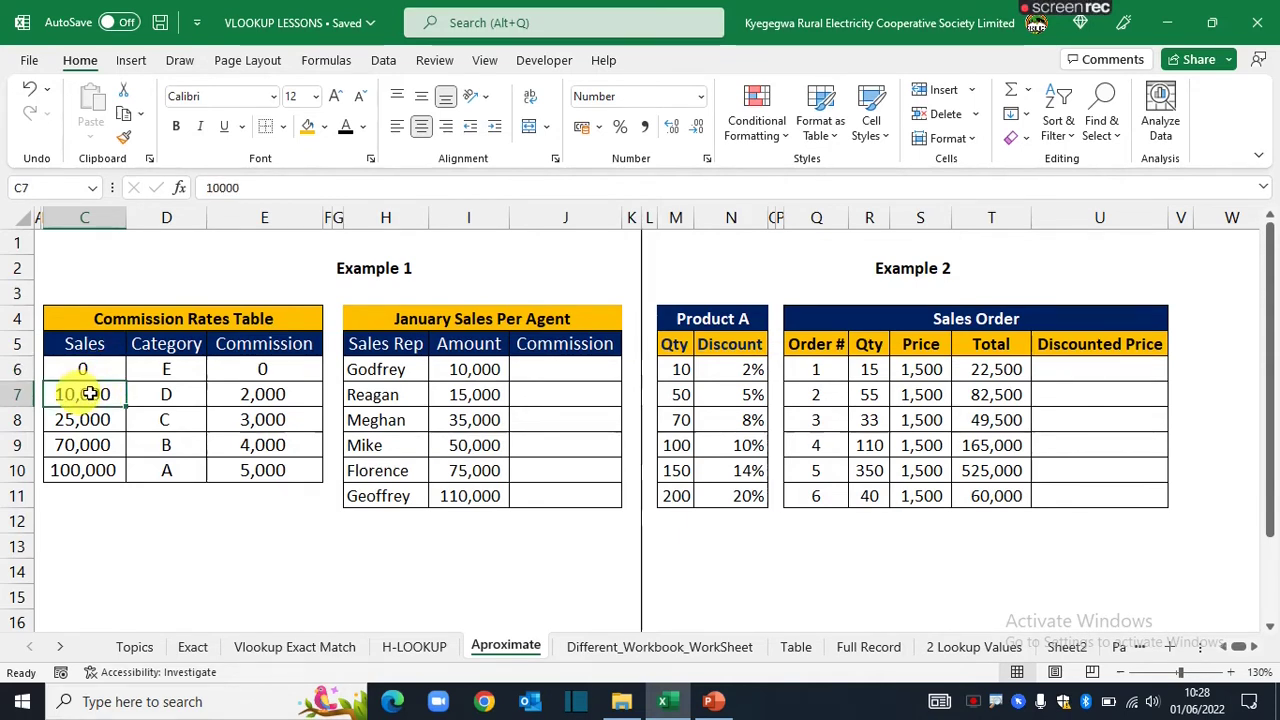
left_click_drag(157, 366, 266, 366)
left_click(97, 395)
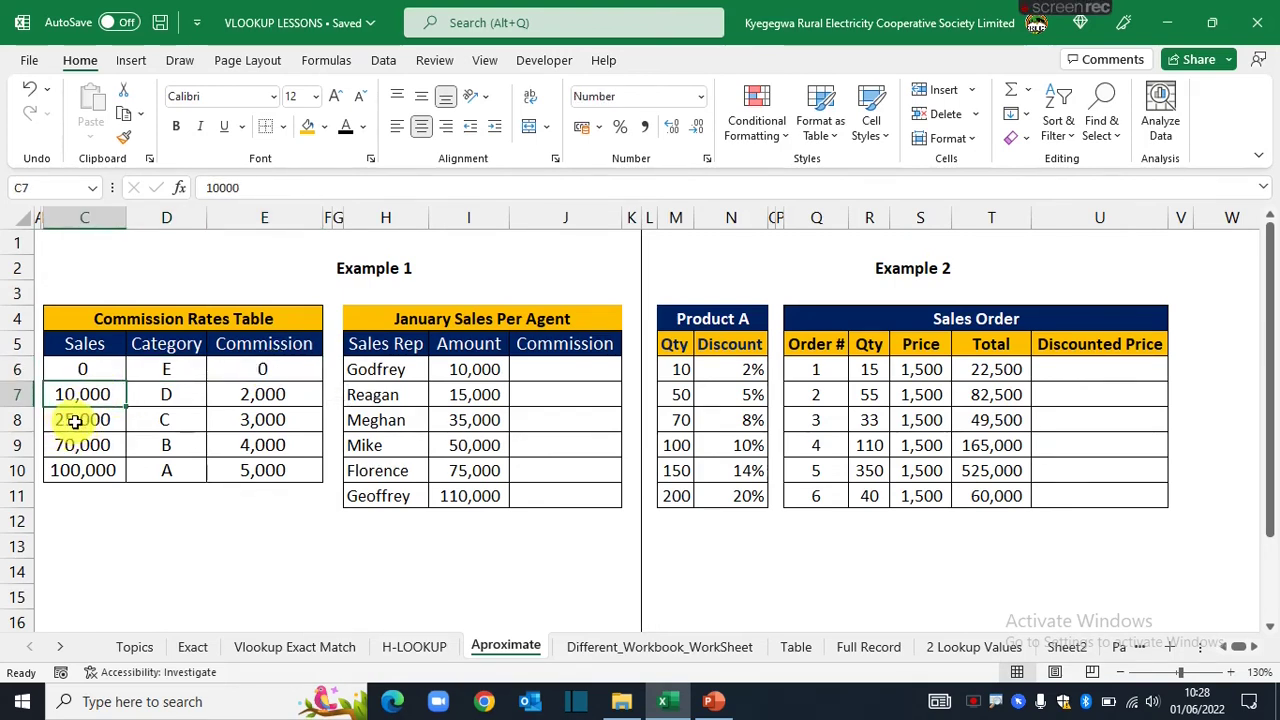
left_click(247, 400)
left_click(165, 393)
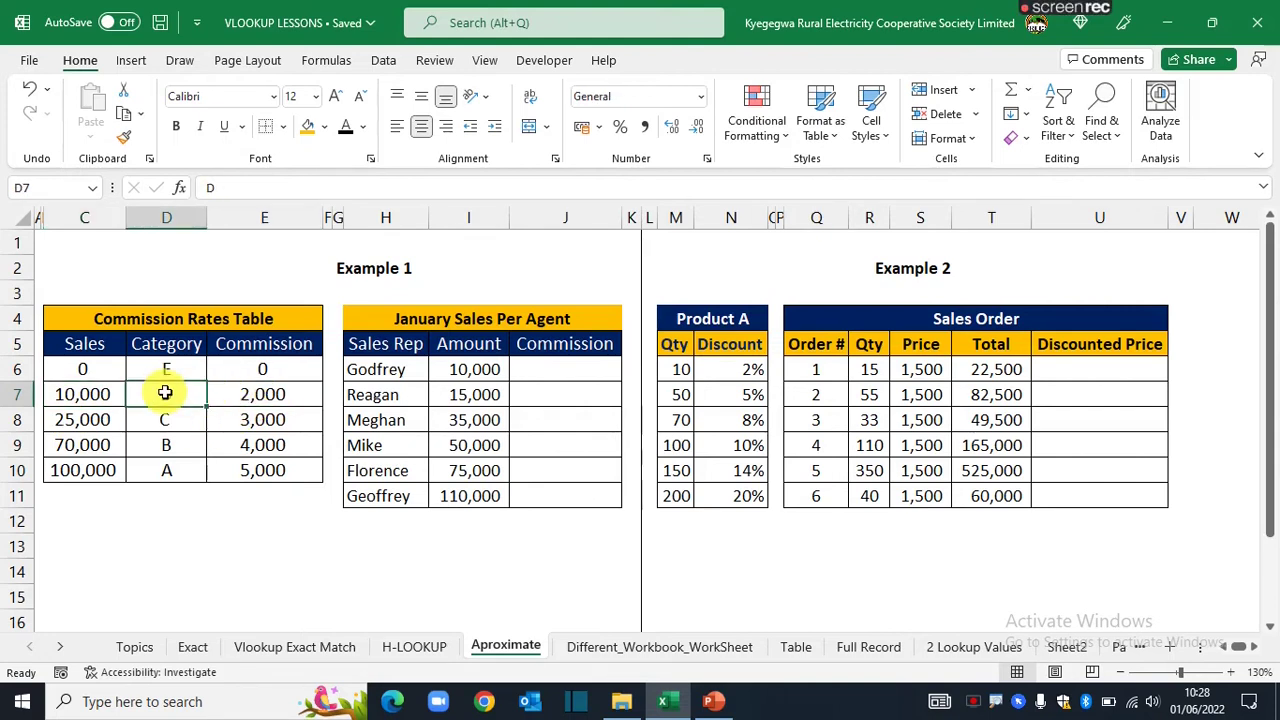
left_click(161, 424)
left_click(163, 446)
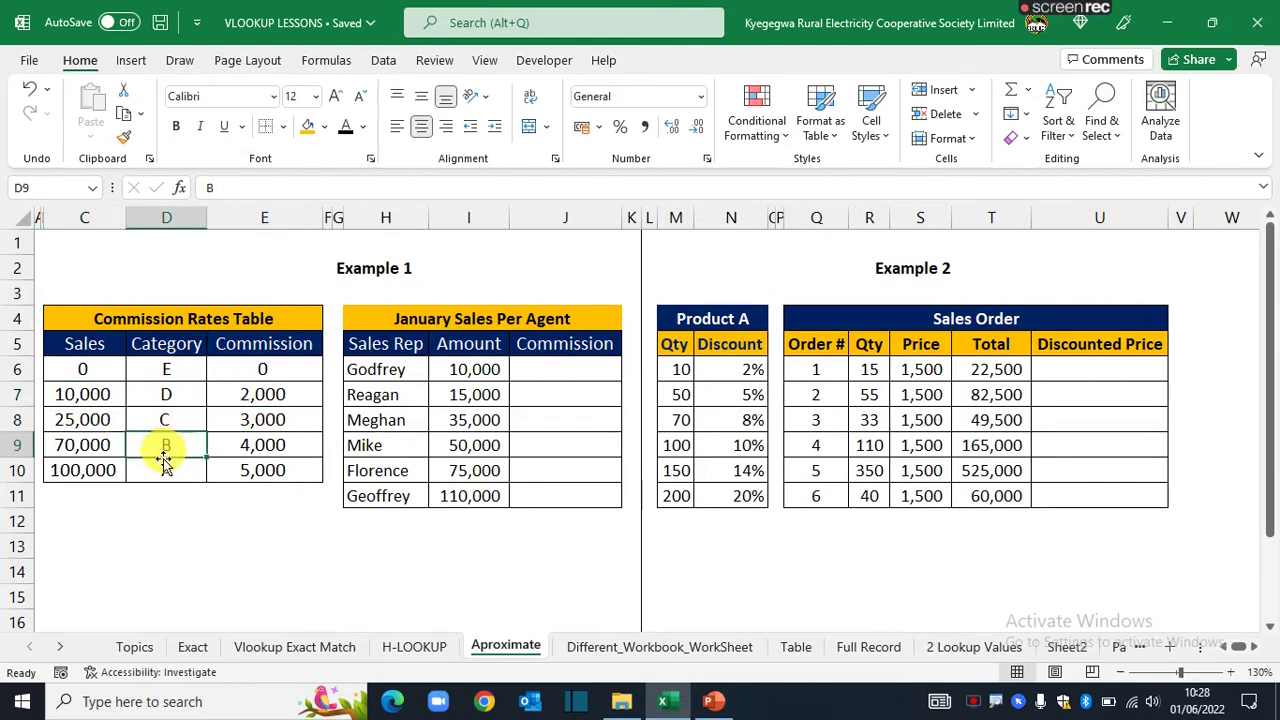
left_click(164, 472)
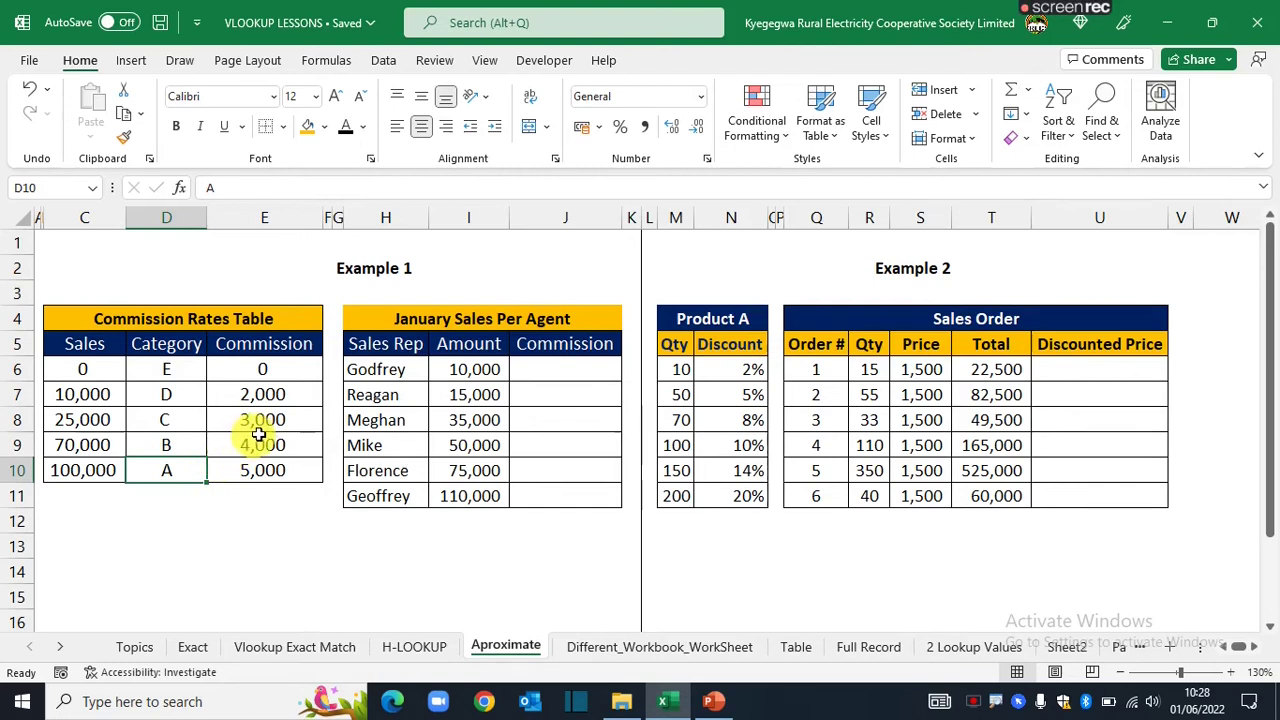
left_click_drag(240, 420, 290, 464)
left_click(355, 592)
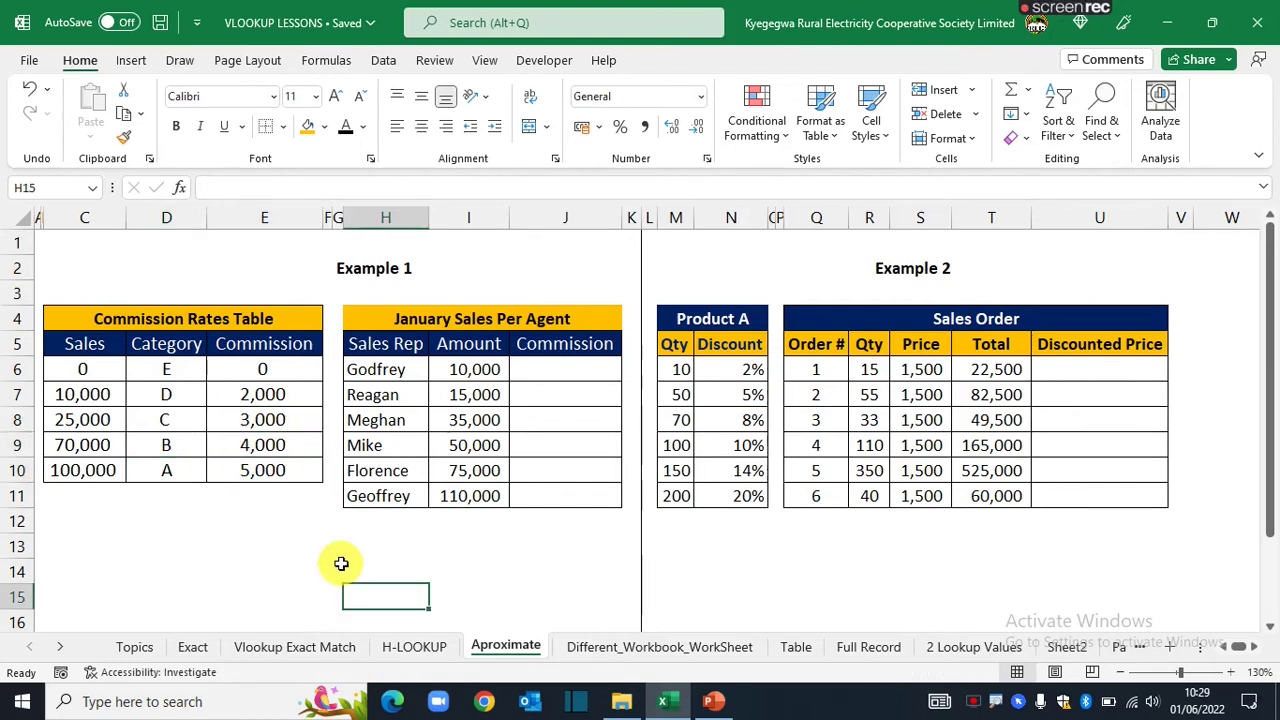
left_click(344, 542)
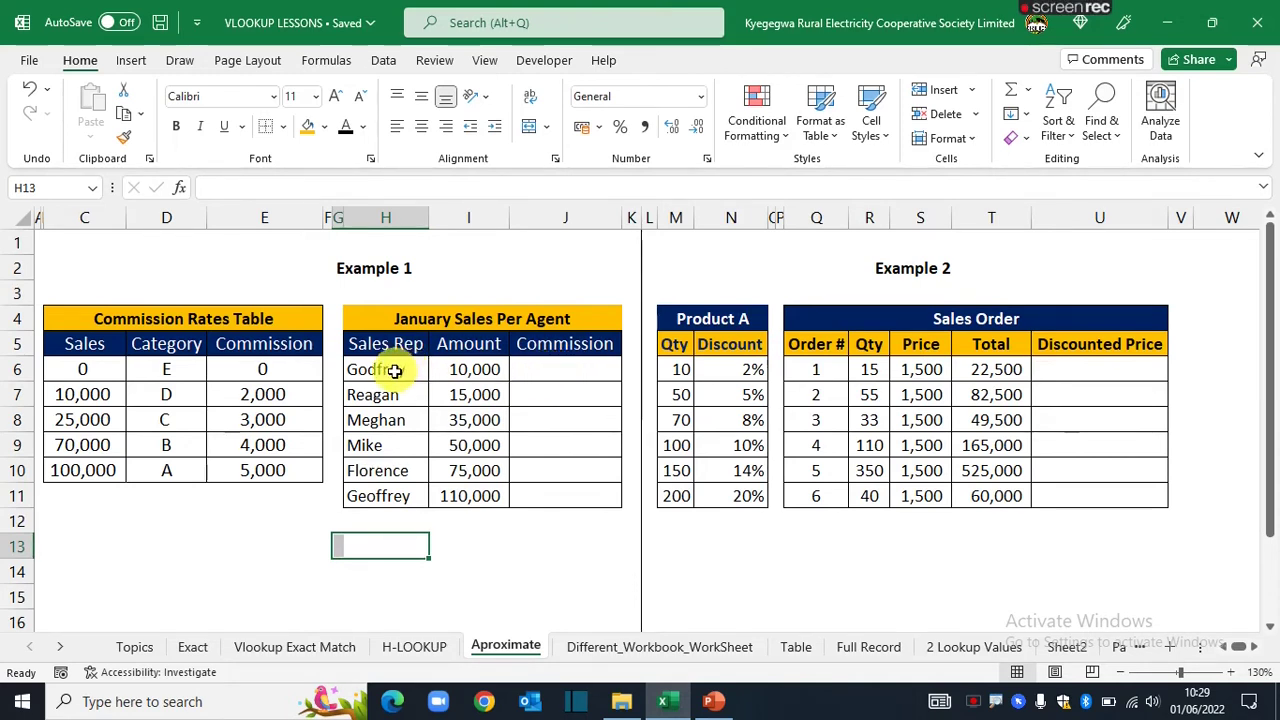
In J6, enter =VLOOKUP(I6,C6:E10,3) to look up the first sales rep's commission with an approximate match.
left_click(543, 368)
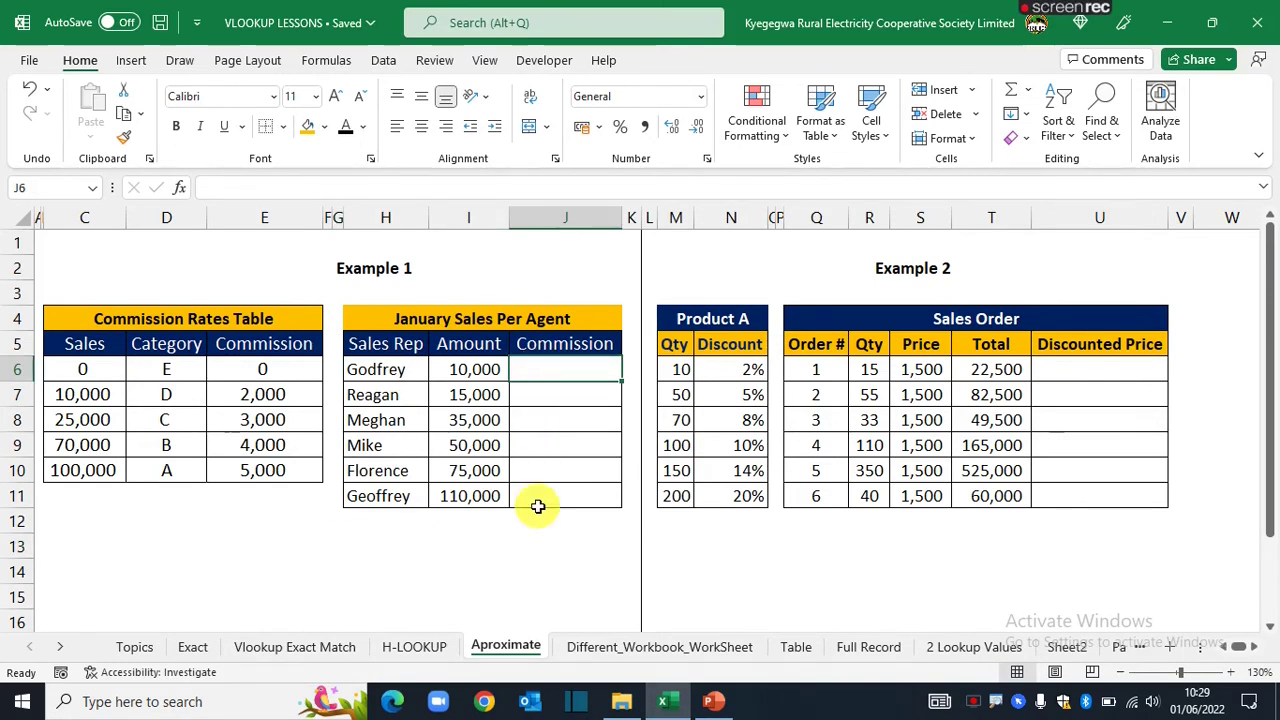
type("=vlo")
key("Tab")
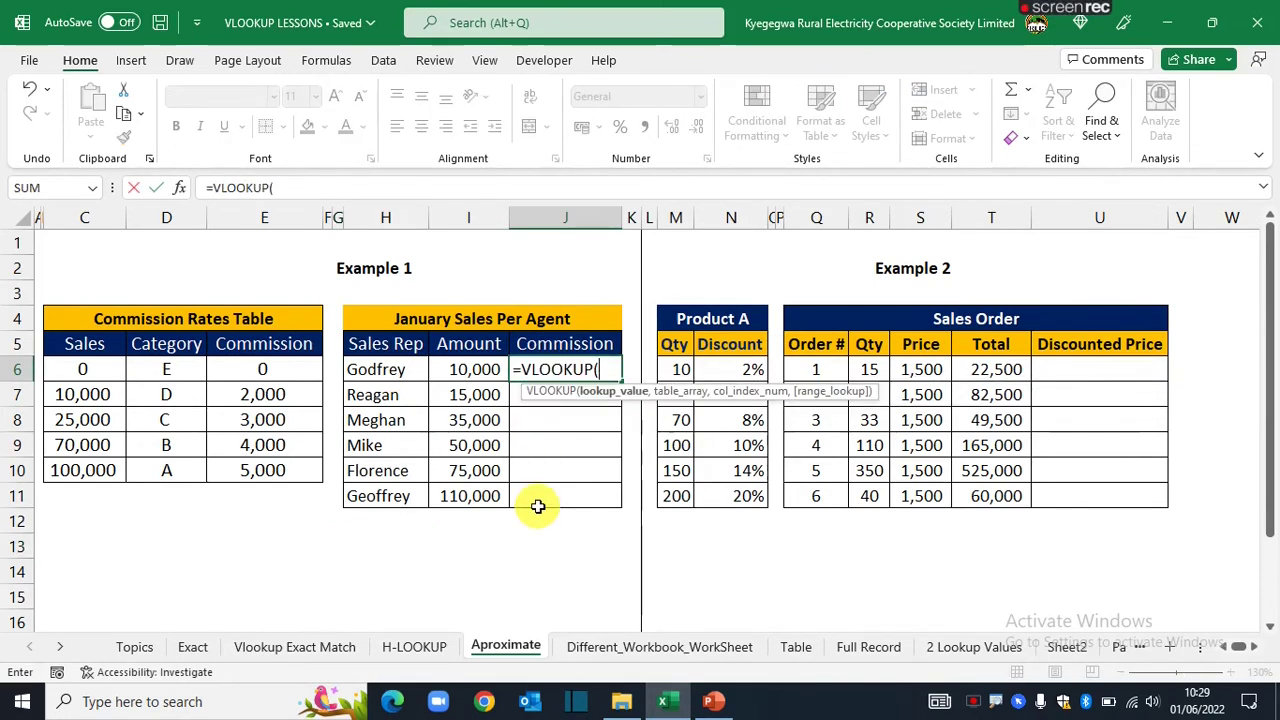
left_click(455, 369)
type(",")
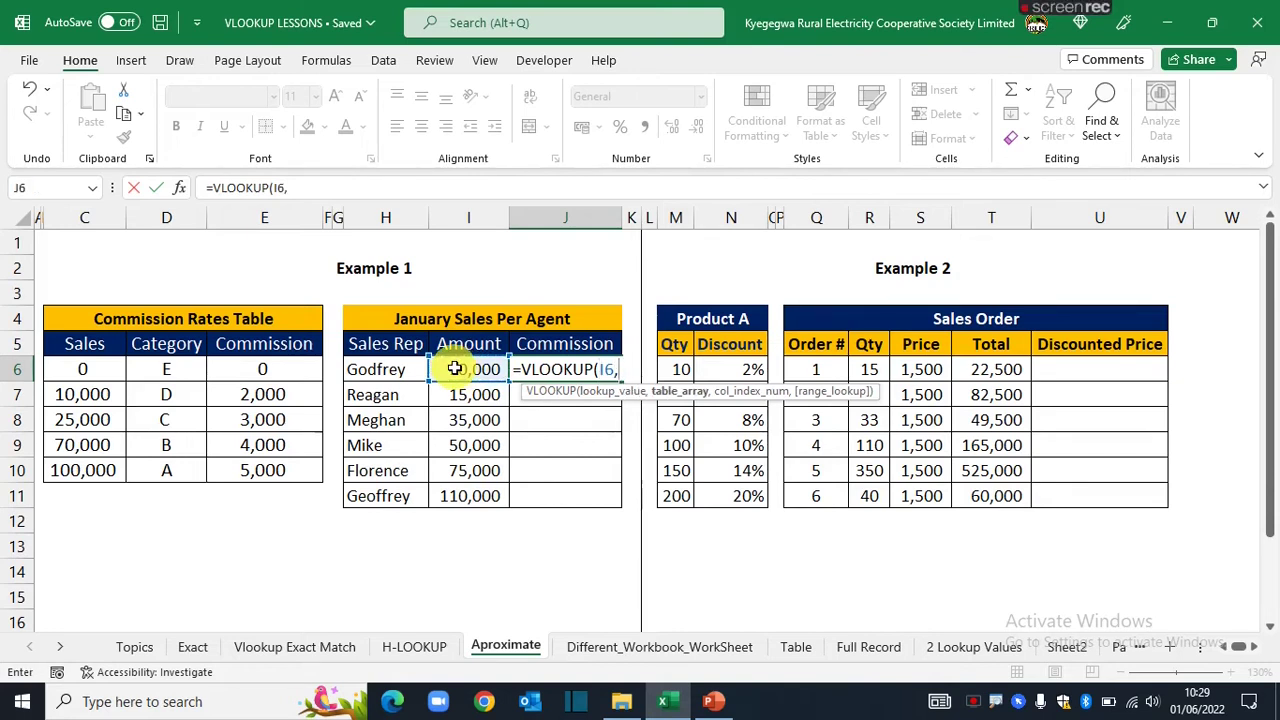
left_click_drag(71, 366, 271, 463)
type(",")
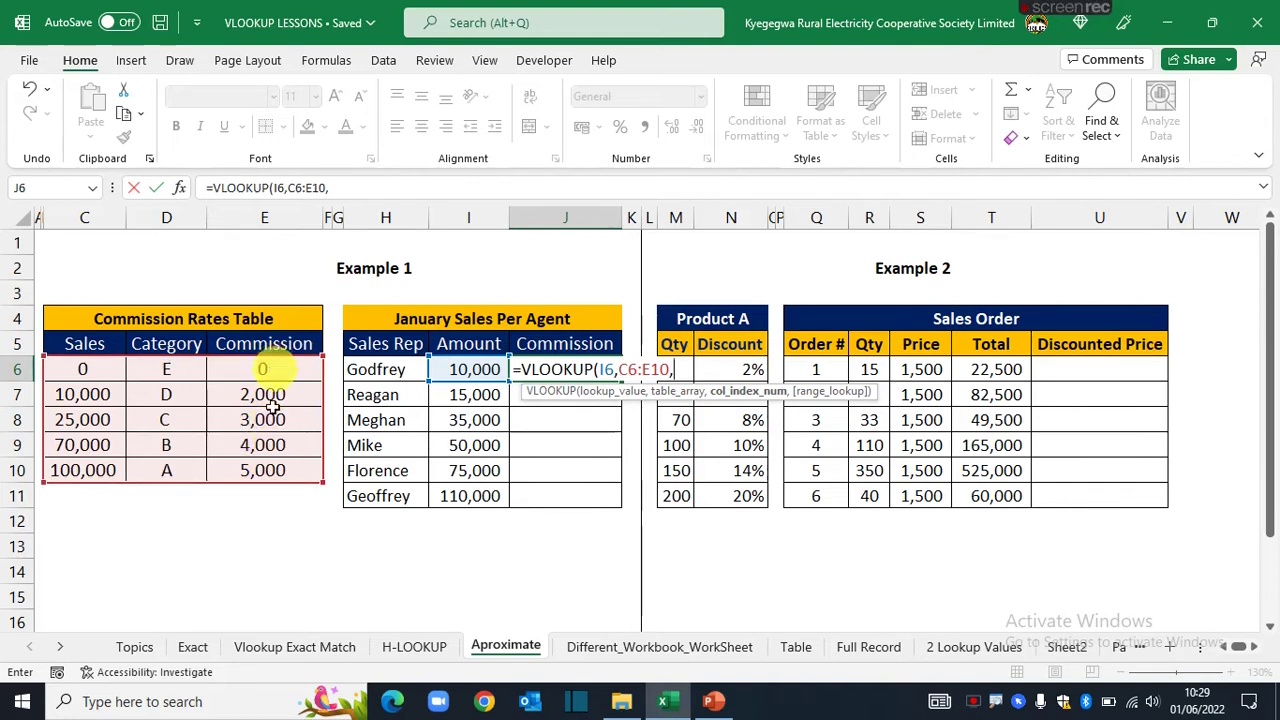
type("3")
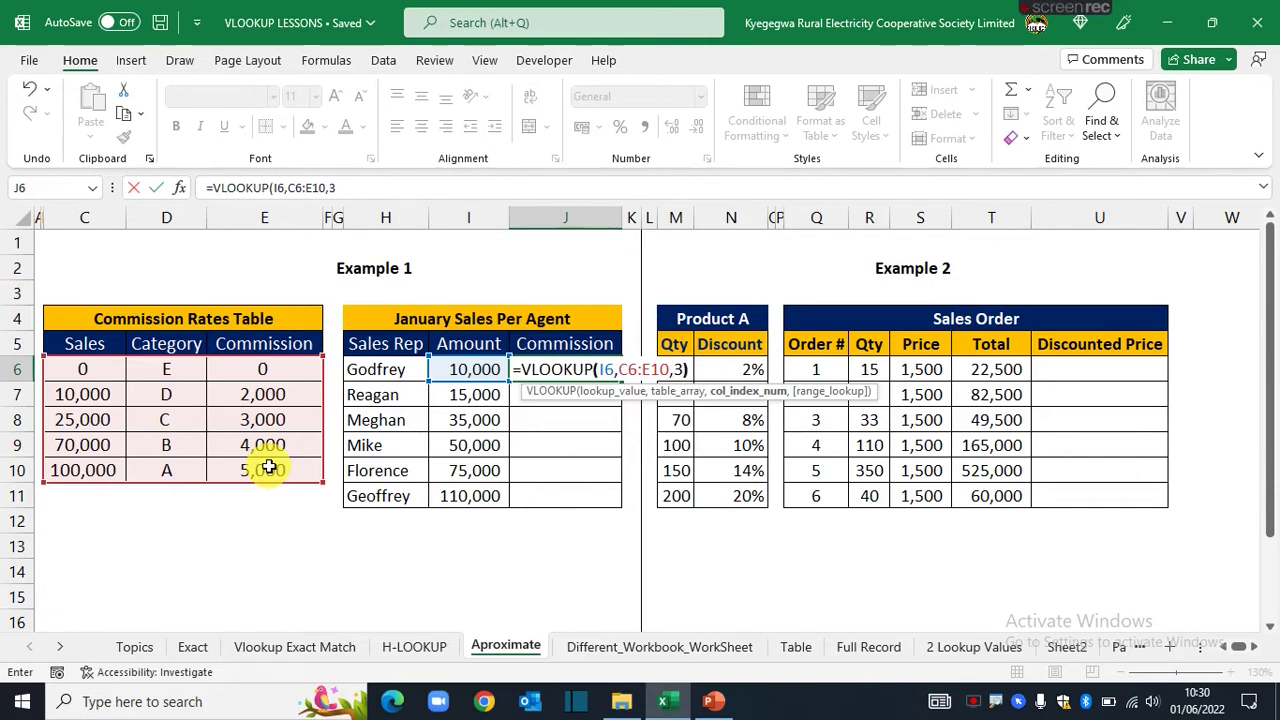
type(")")
key("Return")
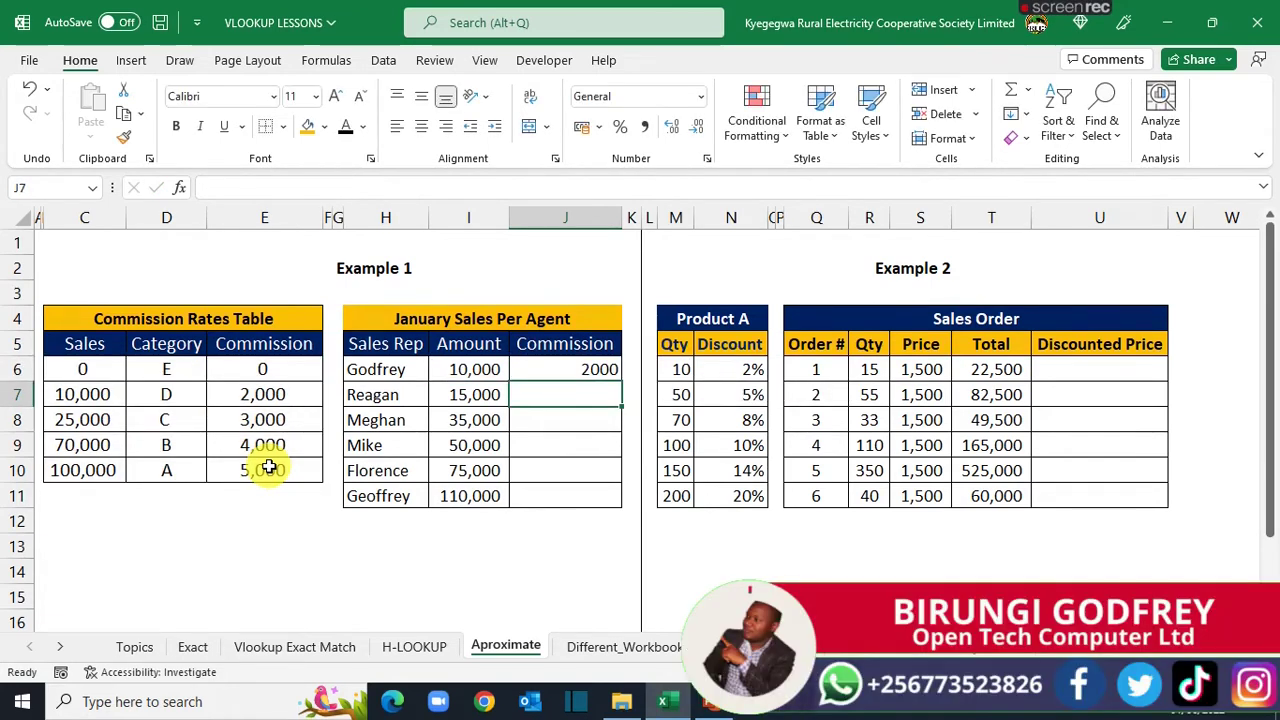
Make the table range in J6's VLOOKUP formula absolute as $C$6:$E$10.
left_click(557, 371)
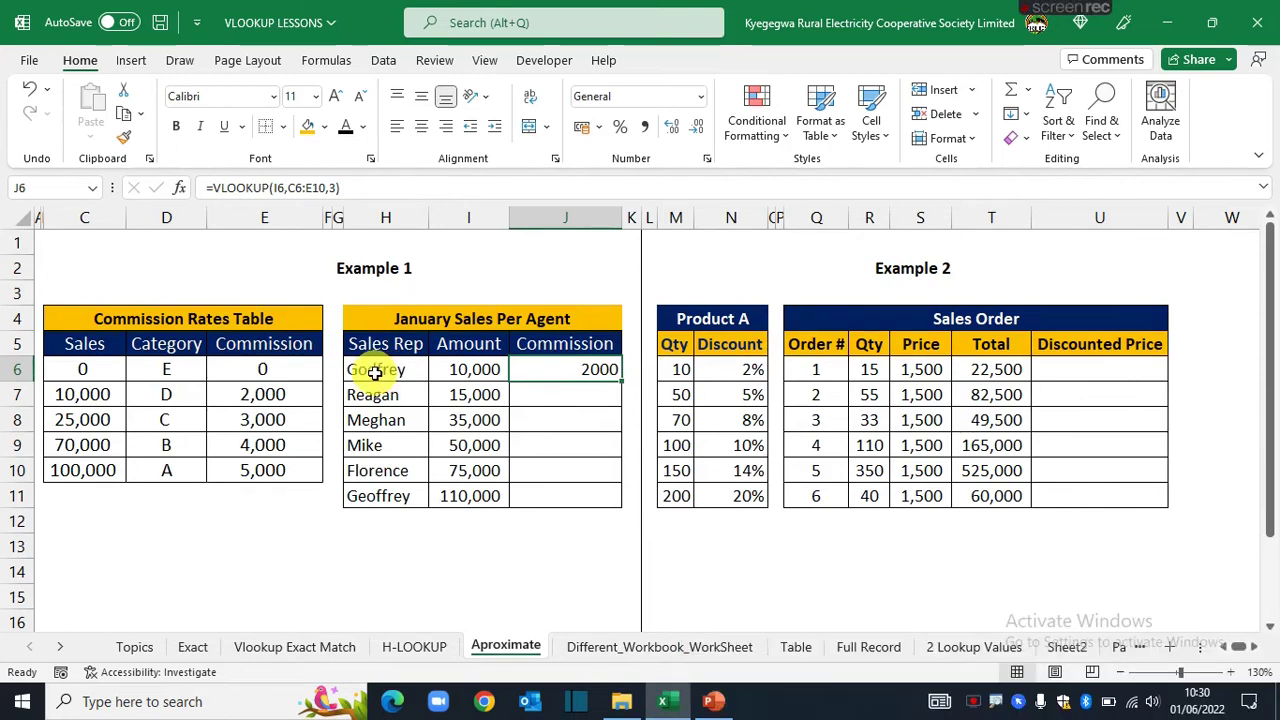
double_click(566, 371)
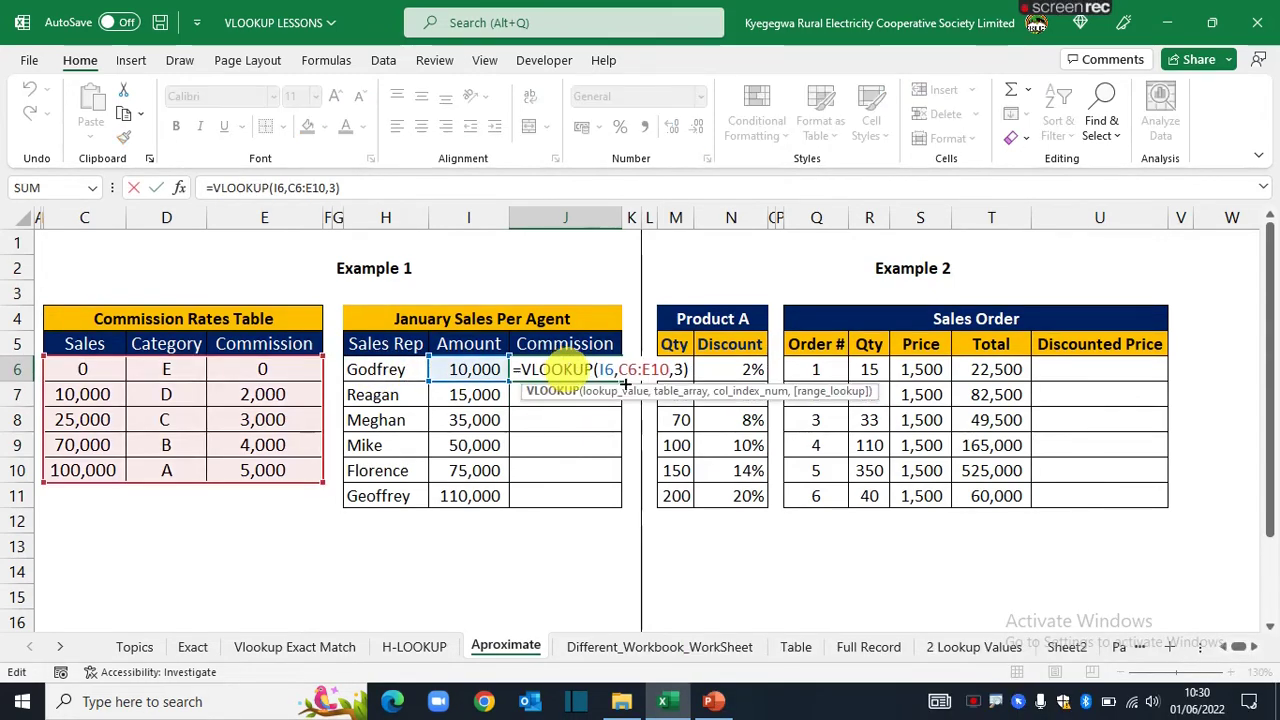
left_click(625, 369)
key("F4")
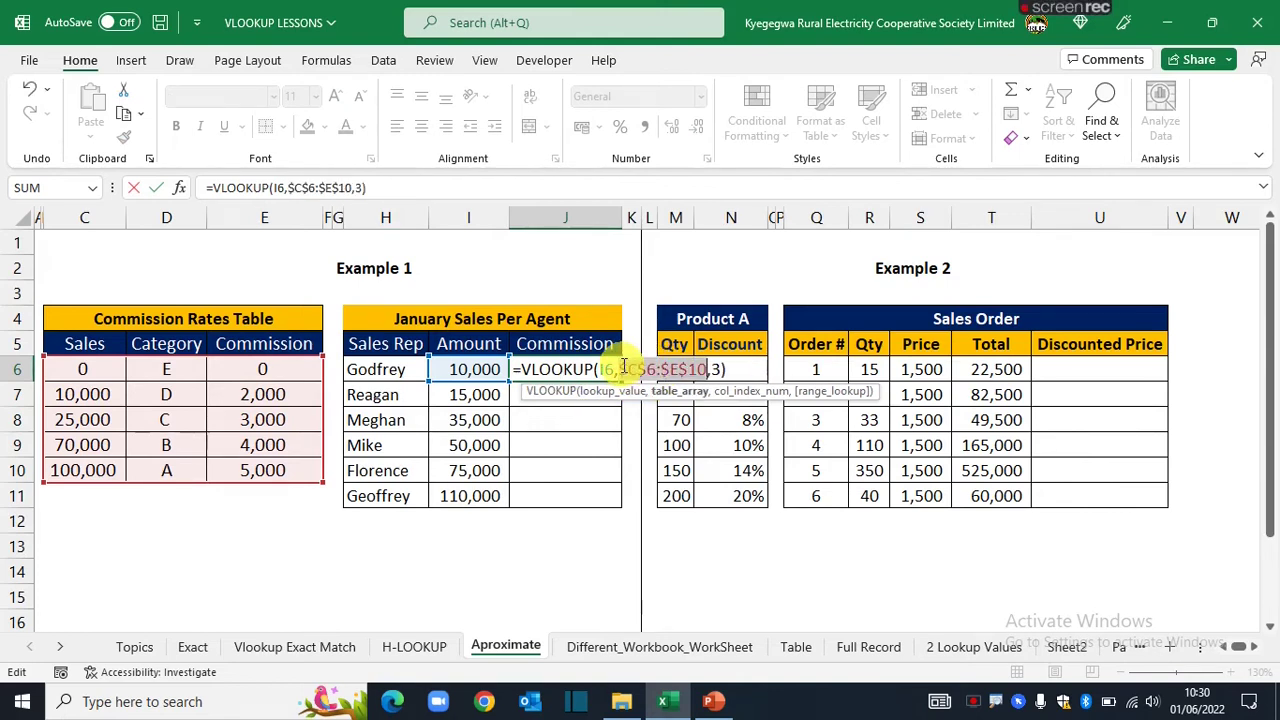
key("ctrl+Return")
Fill the commission formula from J6 down through J11 and apply the comma number format to the results.
left_click_drag(622, 381, 620, 503)
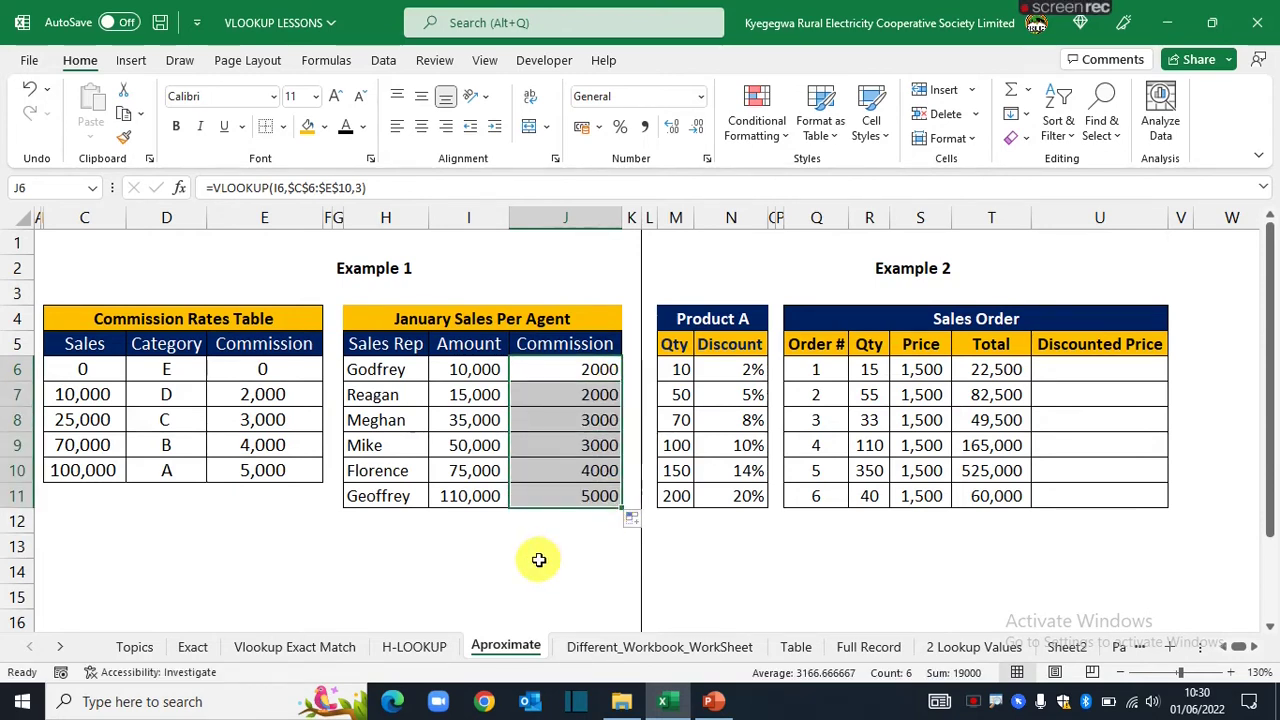
left_click(644, 126)
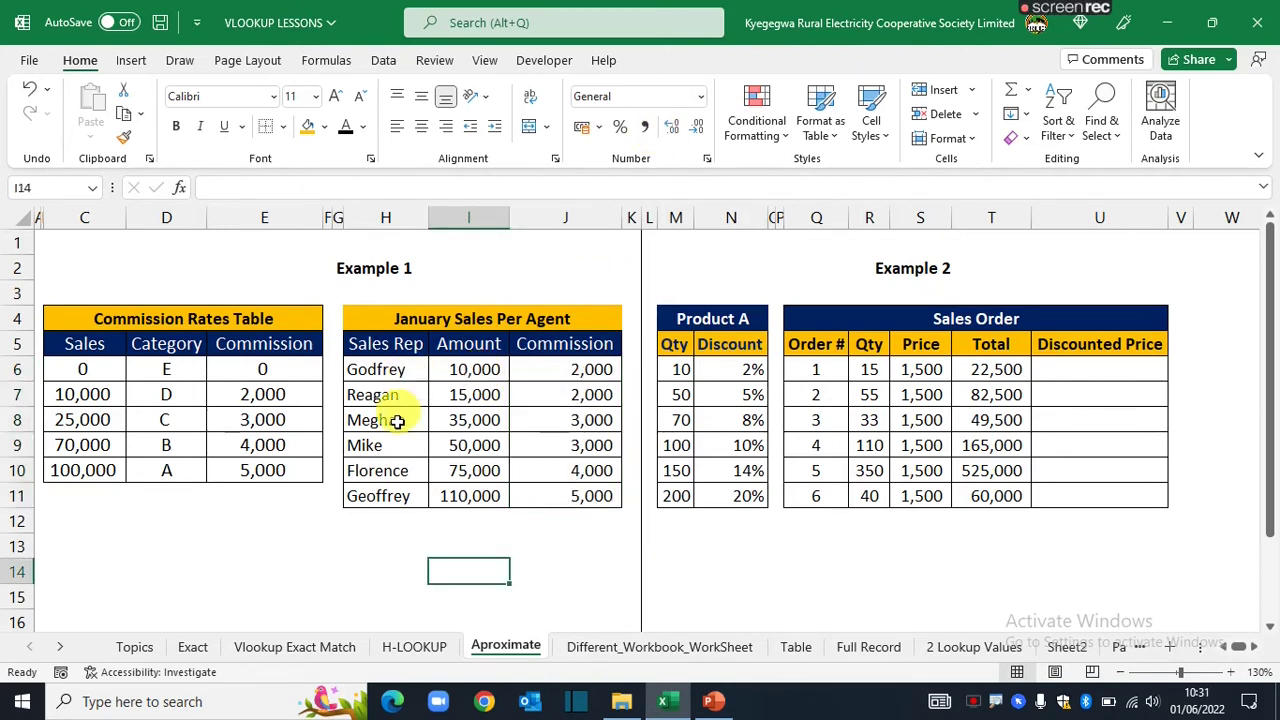
Compare the second sales rep's amount and commission with the matching tier in the Commission Rates Table.
left_click_drag(368, 395, 457, 394)
left_click(470, 394)
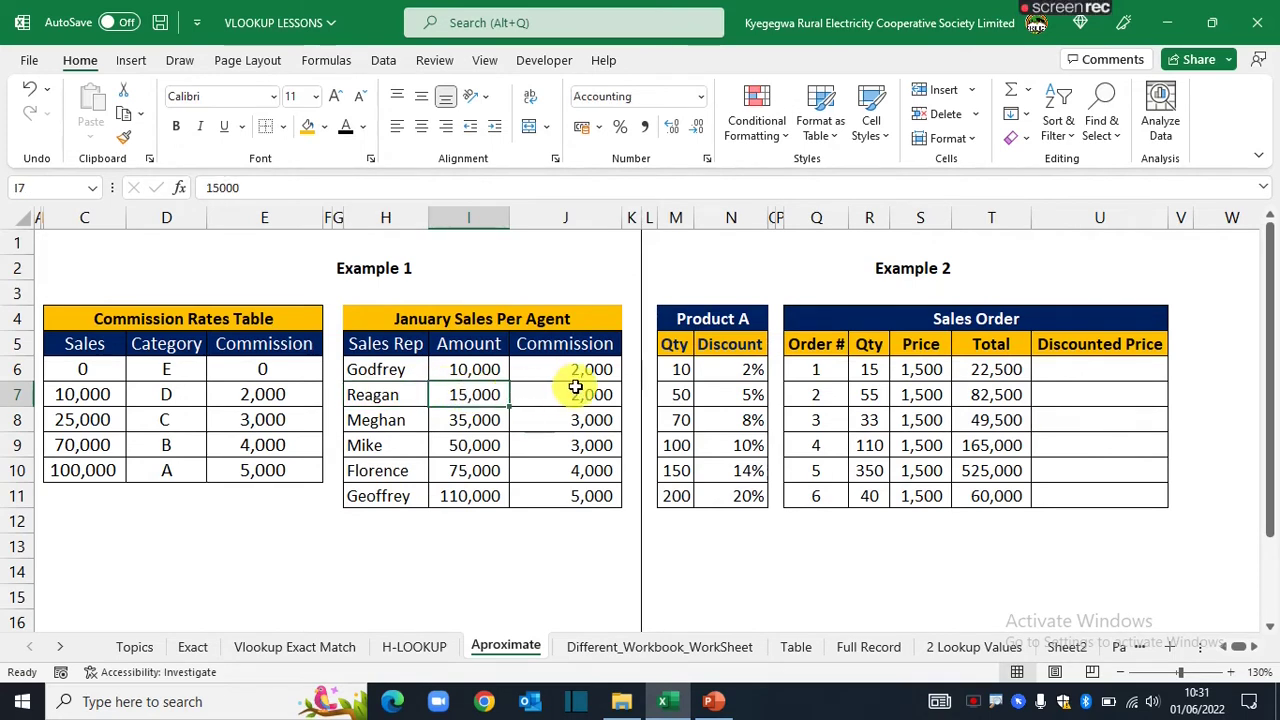
left_click(544, 394)
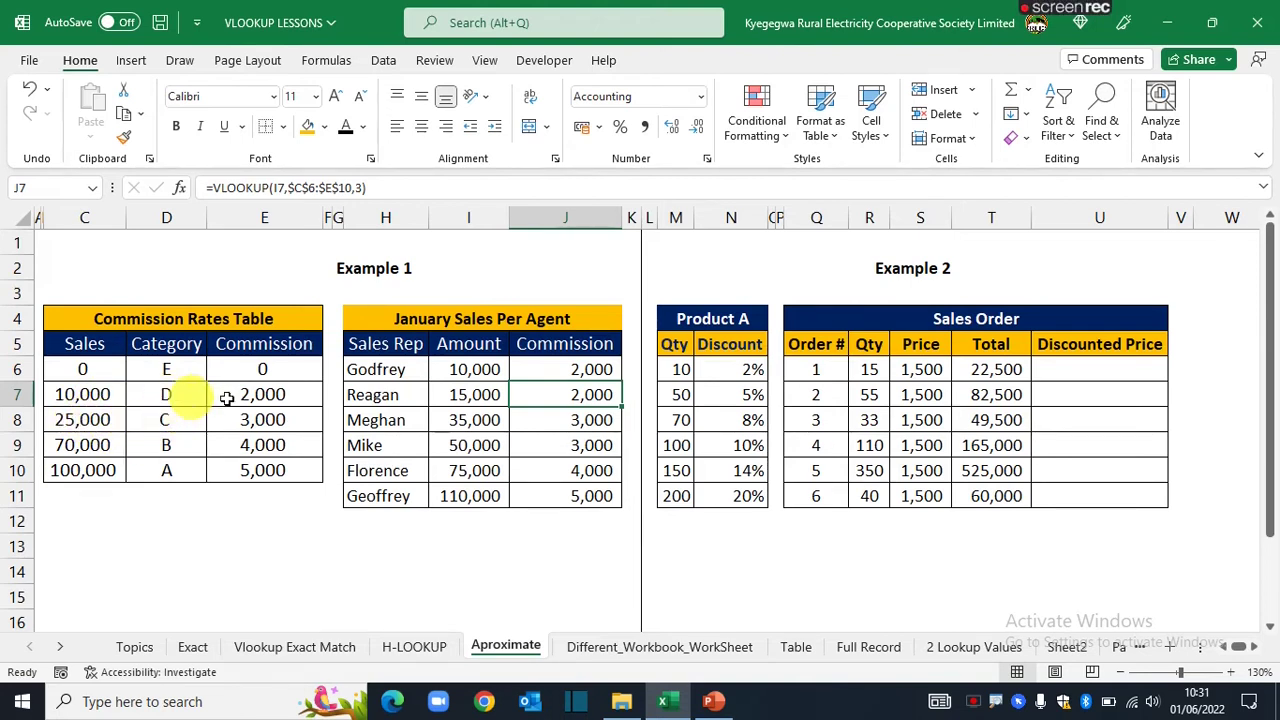
left_click(259, 397)
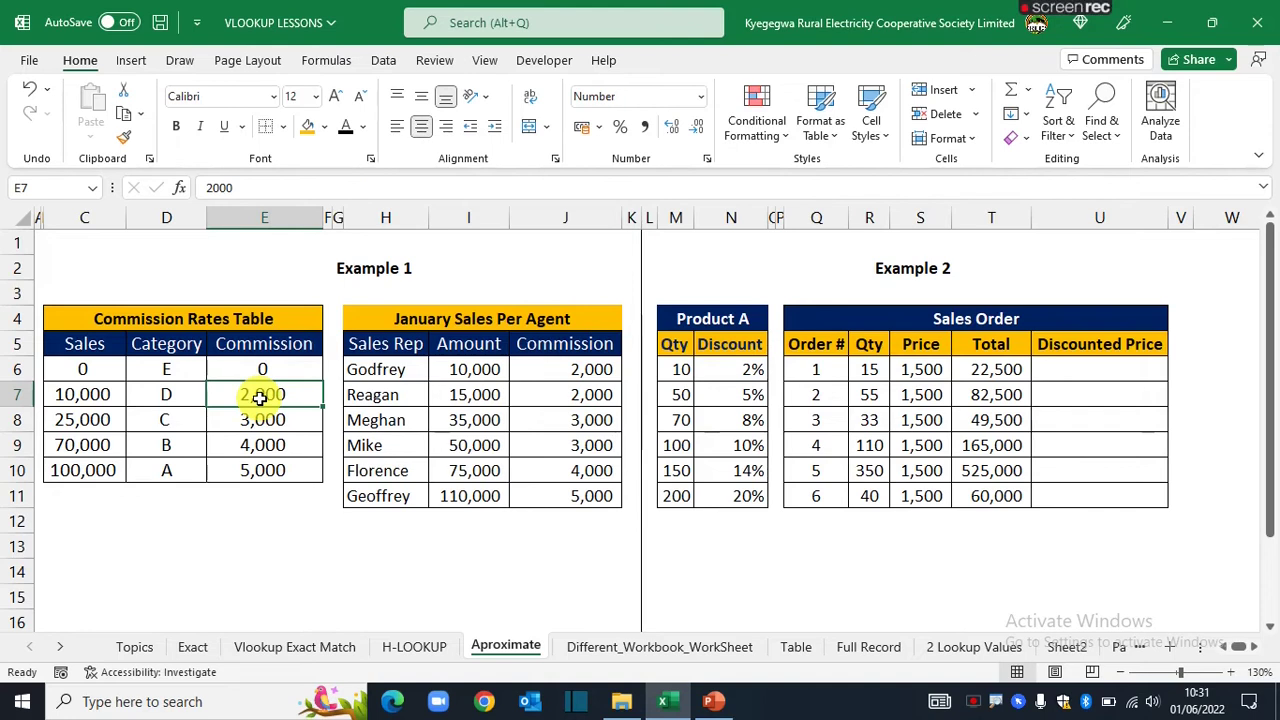
left_click(465, 397)
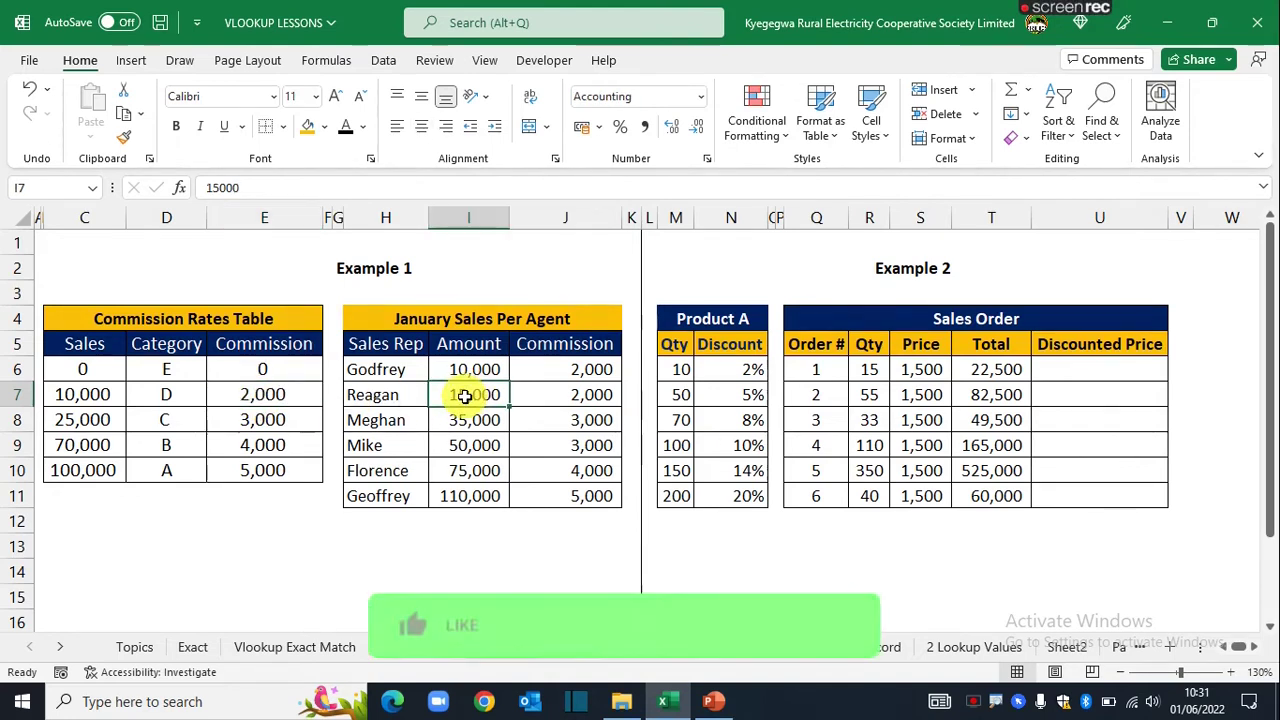
left_click(869, 597)
Examine the Example 2 tables, checking the Product A quantity thresholds and discounts against the Sales Order columns.
left_click_drag(691, 266, 959, 500)
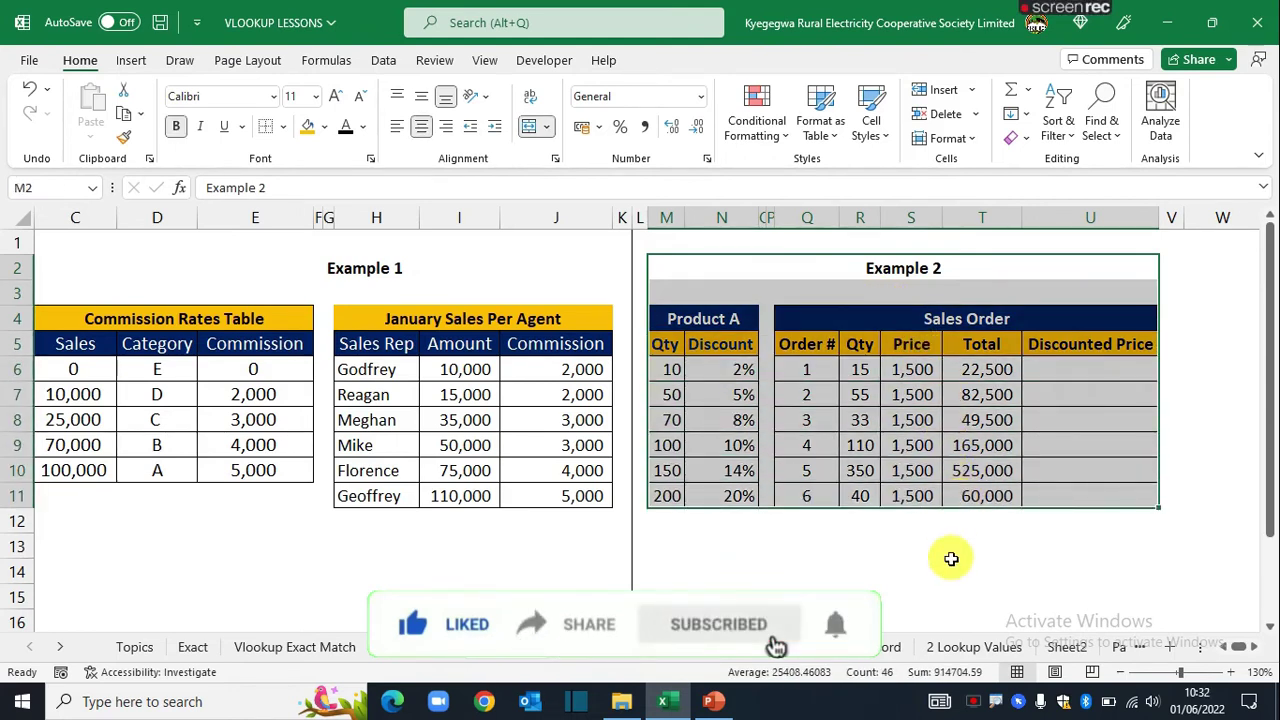
left_click(952, 566)
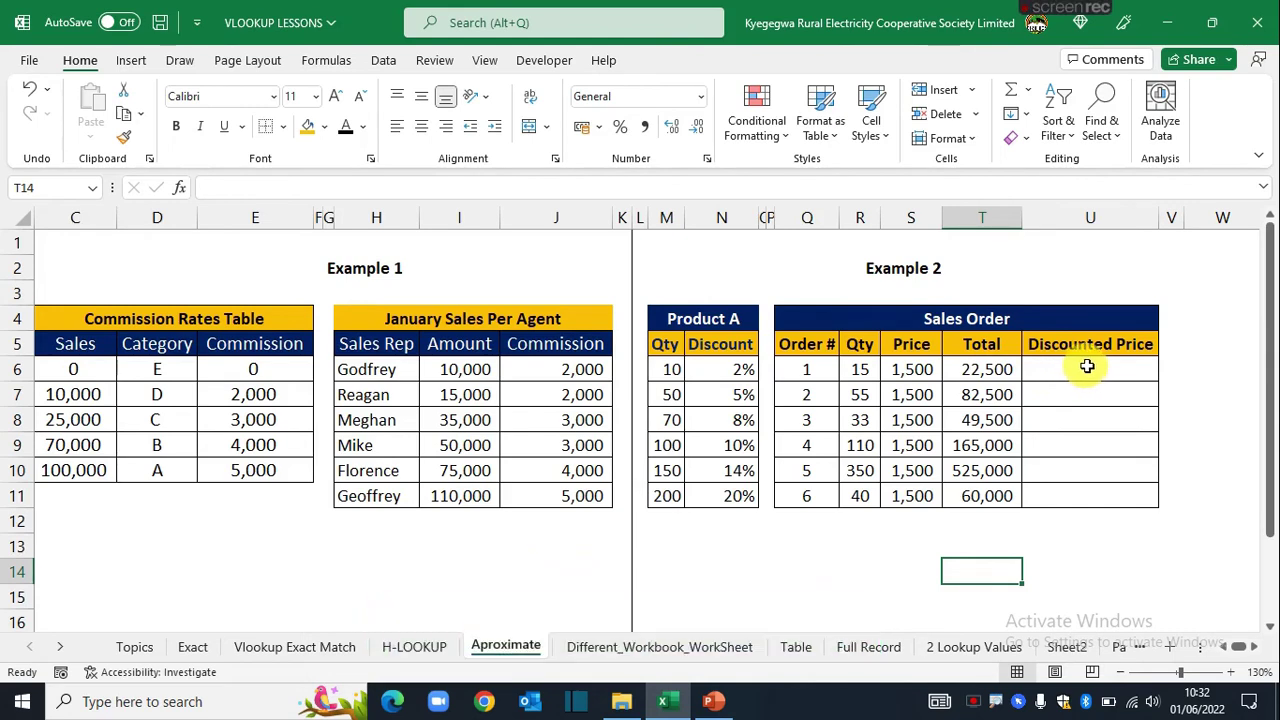
left_click(911, 369)
left_click_drag(651, 319, 718, 402)
left_click(674, 370)
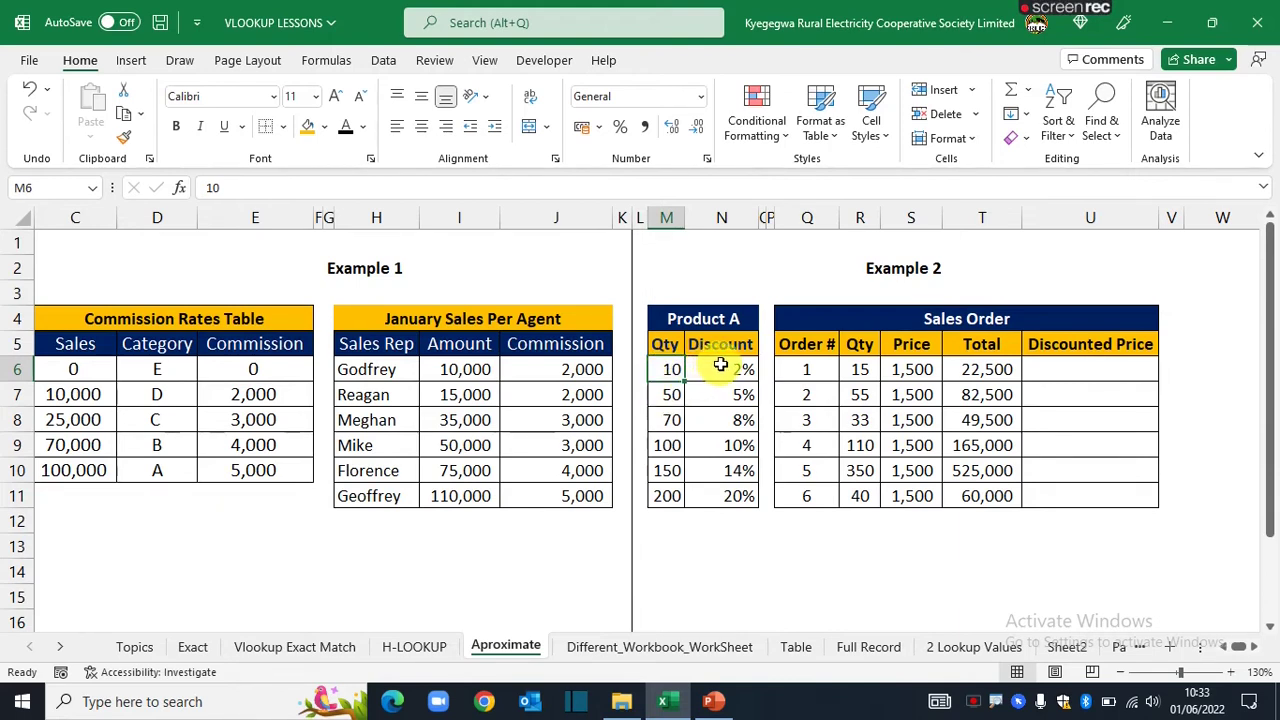
left_click(667, 394)
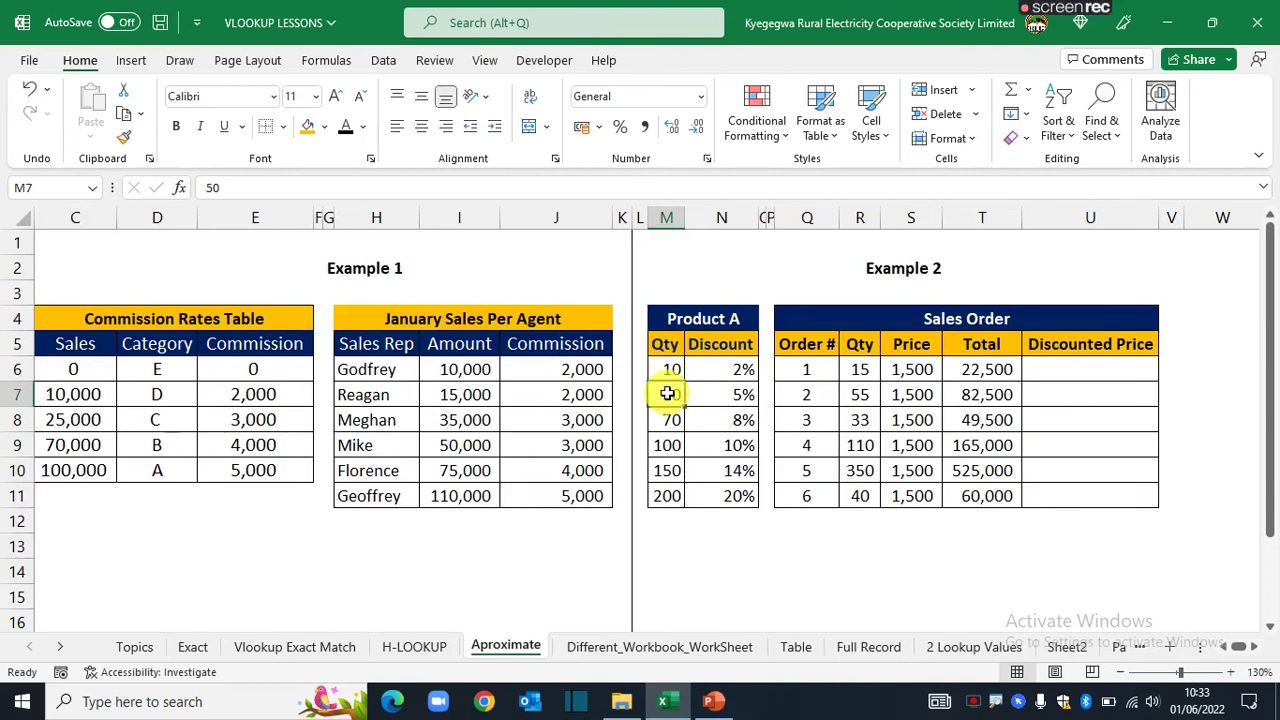
left_click(670, 420)
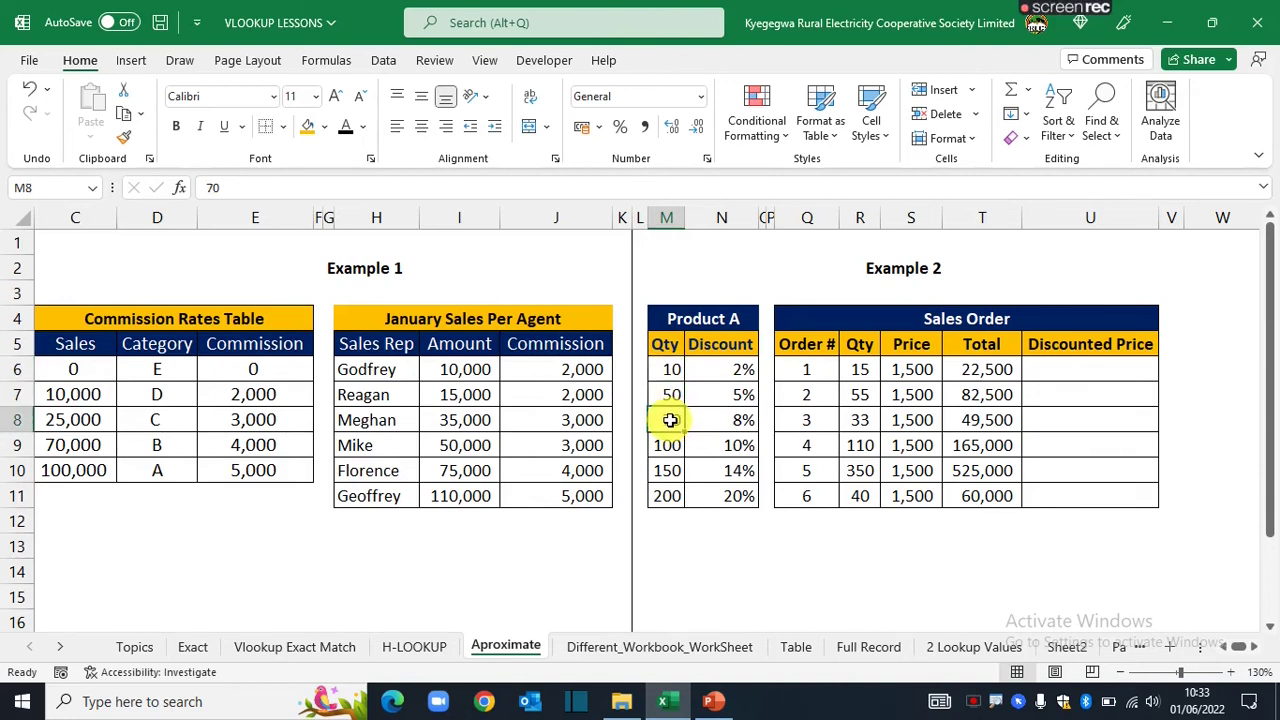
left_click(731, 392)
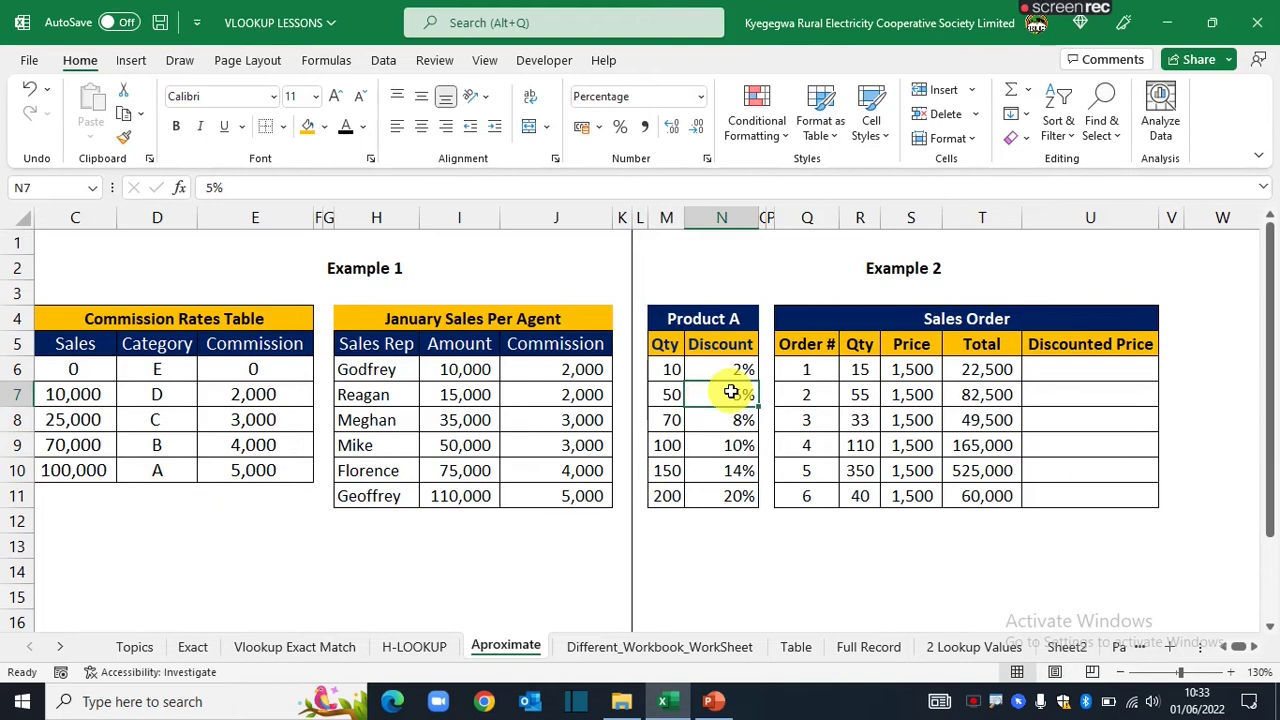
Enter =VLOOKUP(R6,M6:N11,2) in U6 to look up the first order's discount, and format U6:U11 as percentages.
left_click(1083, 368)
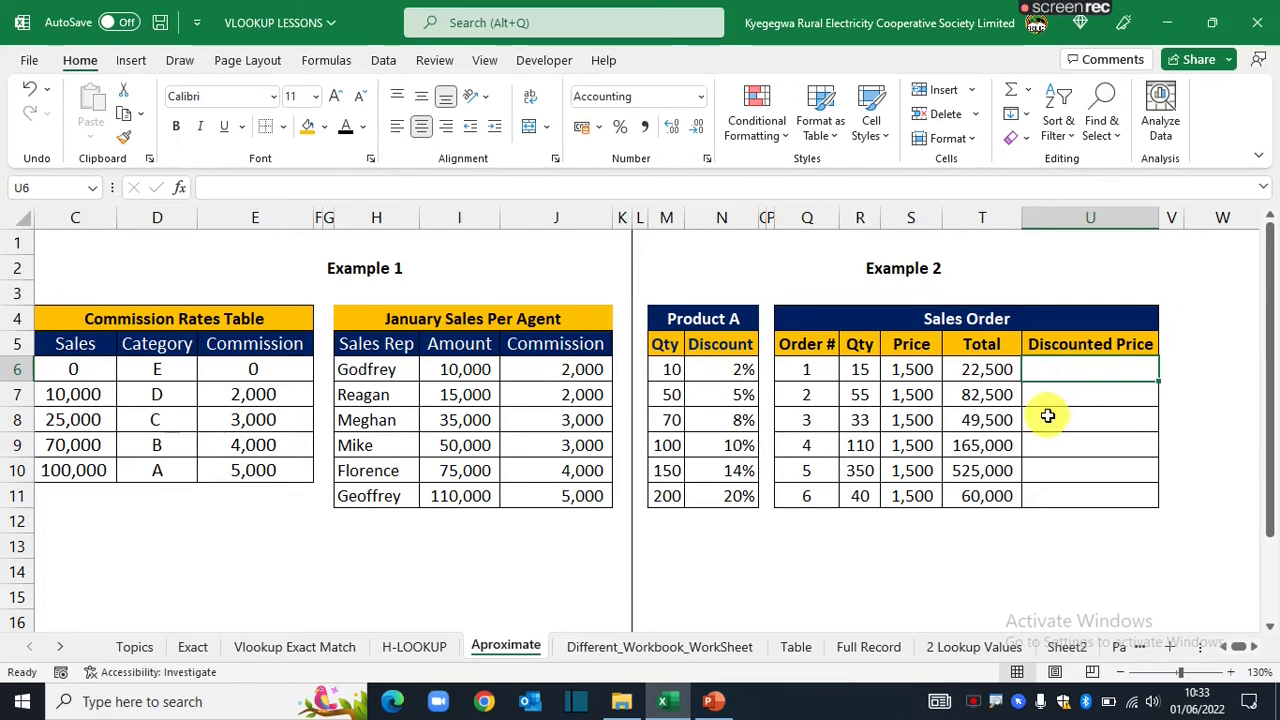
type("=vlooku")
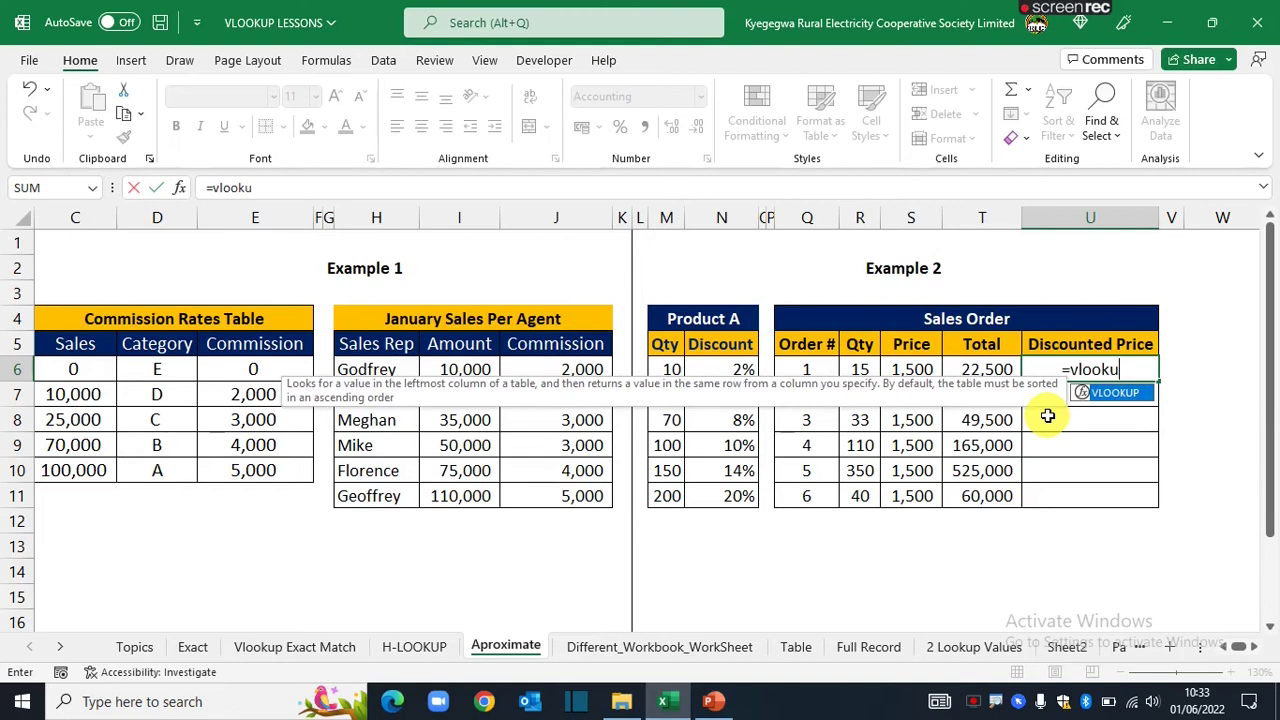
key("Tab")
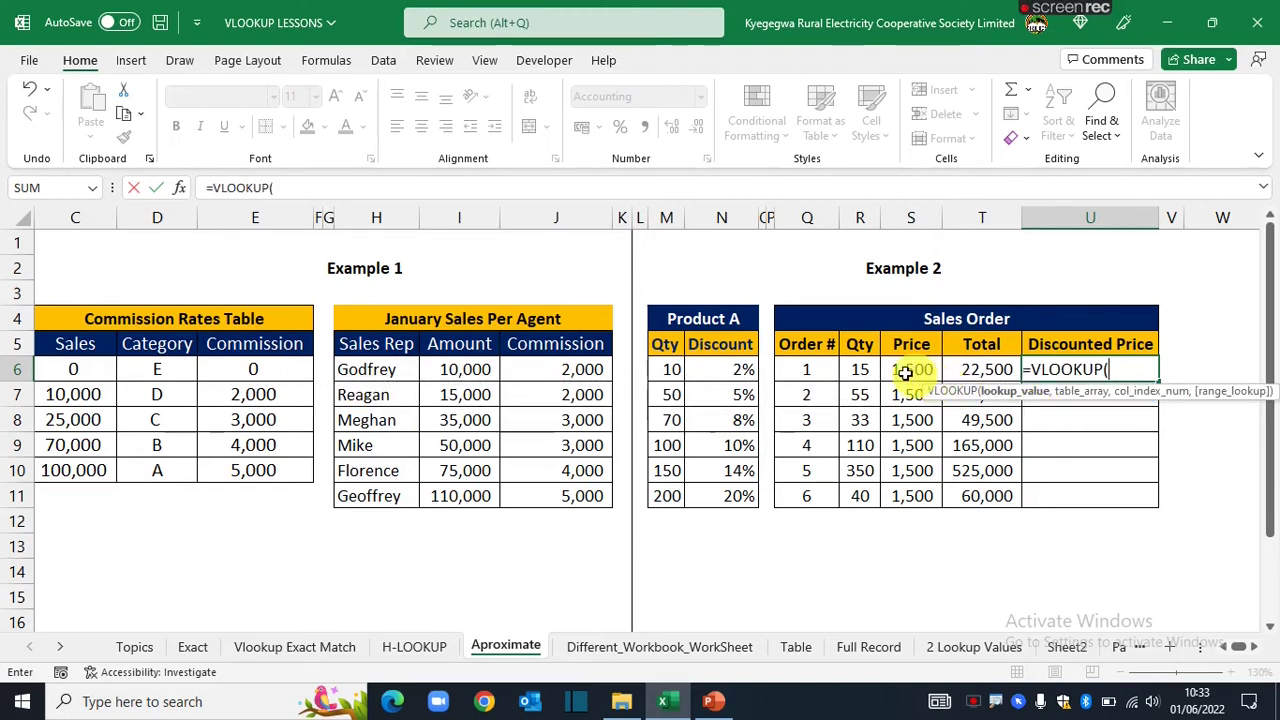
left_click(862, 370)
type(",")
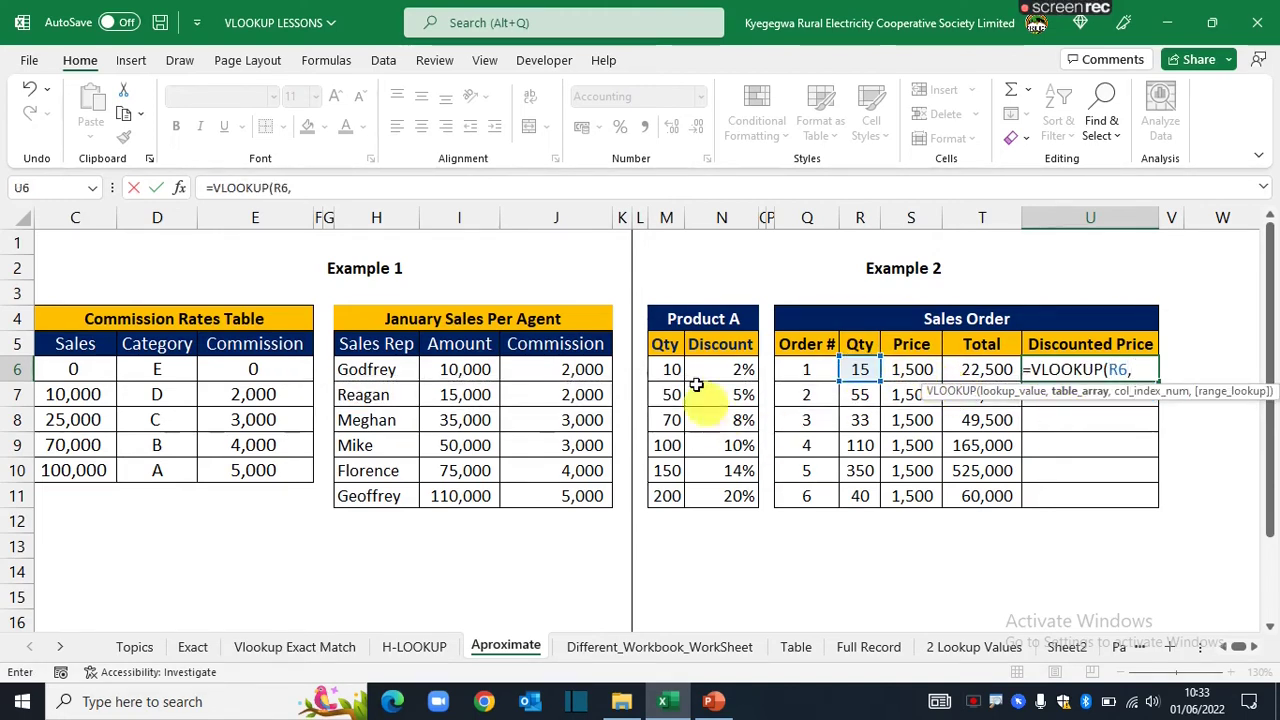
left_click_drag(671, 369, 729, 495)
type(",")
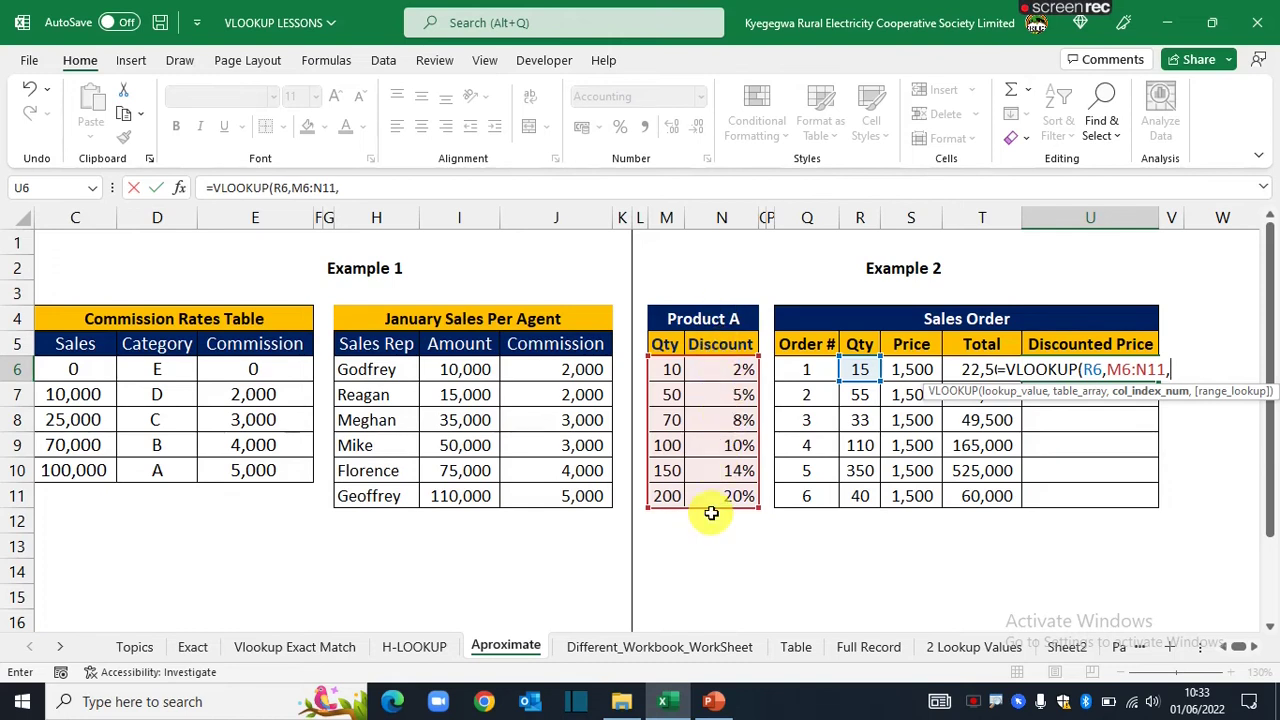
type("2,")
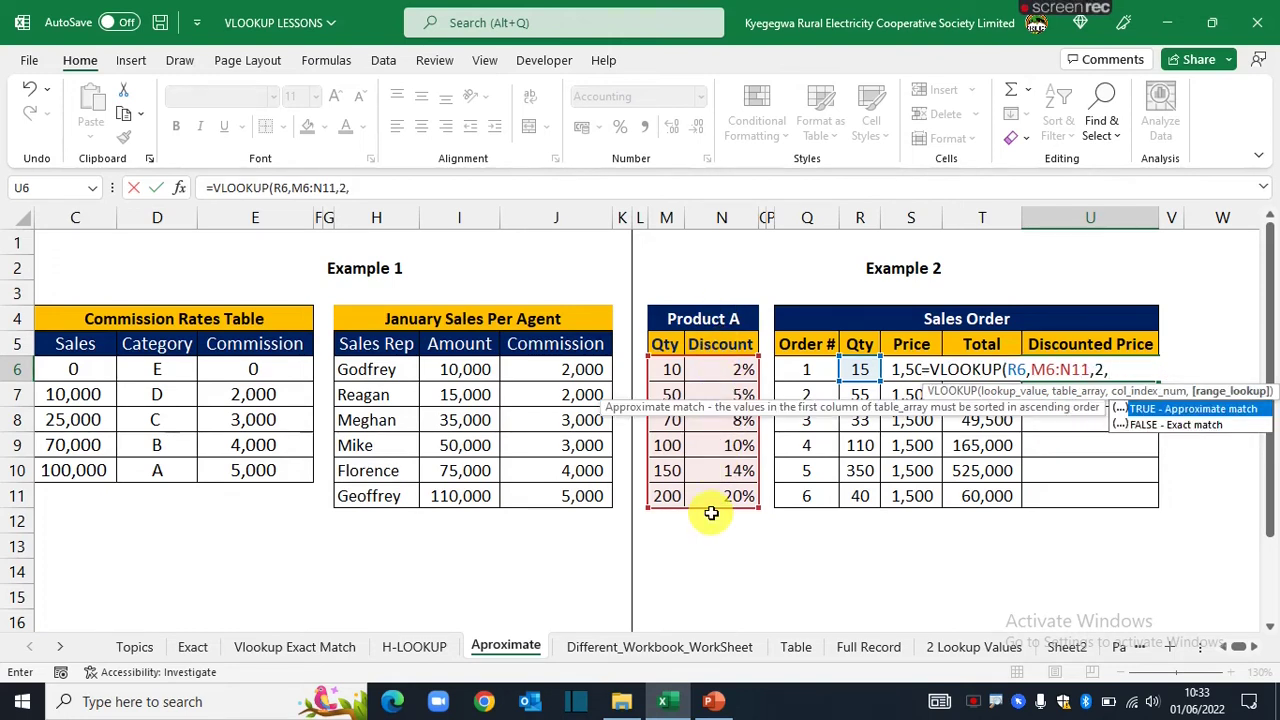
key("BackSpace")
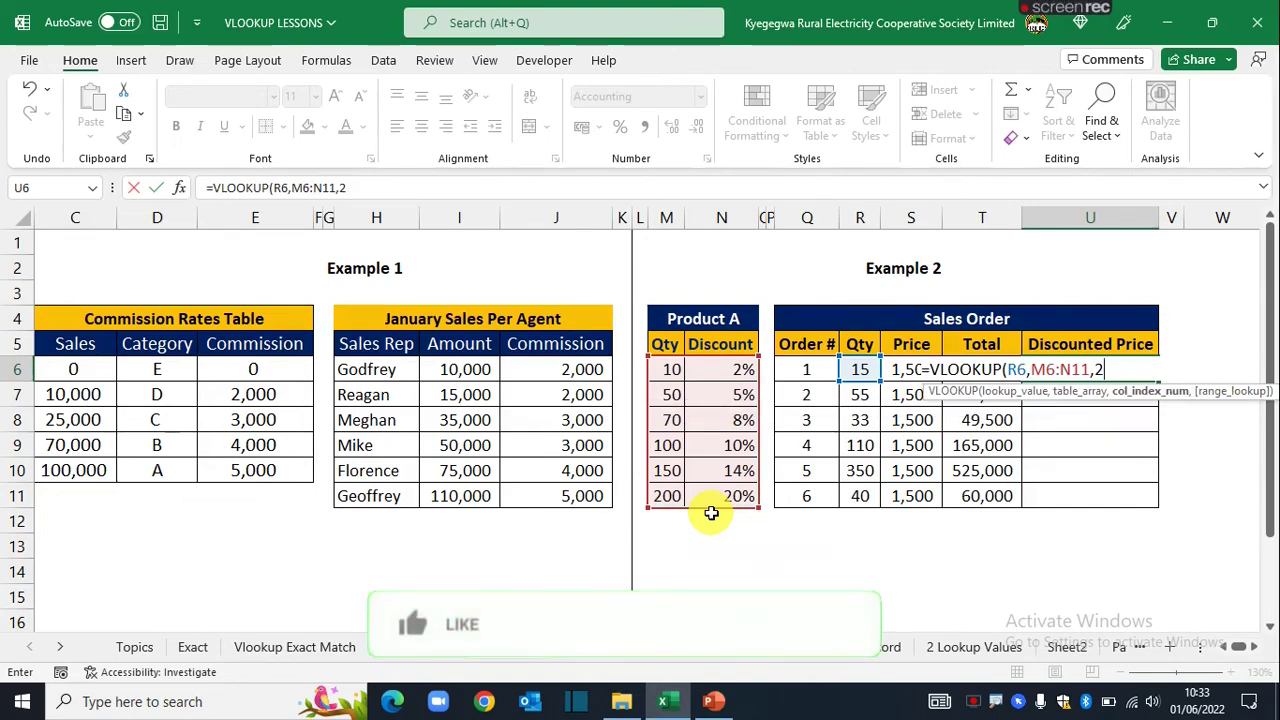
key("Return")
left_click_drag(1054, 371, 1057, 486)
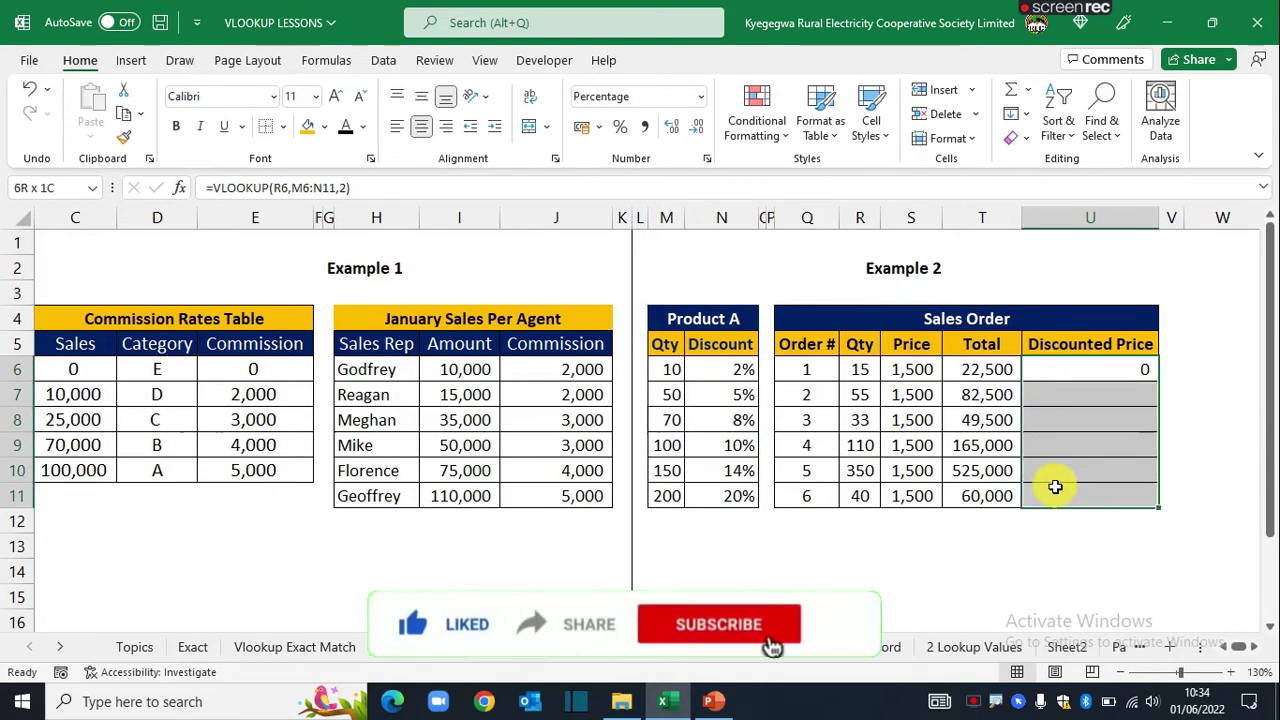
left_click(620, 128)
Make the table range in U6's VLOOKUP formula absolute as $M$6:$N$11.
left_click(1068, 369)
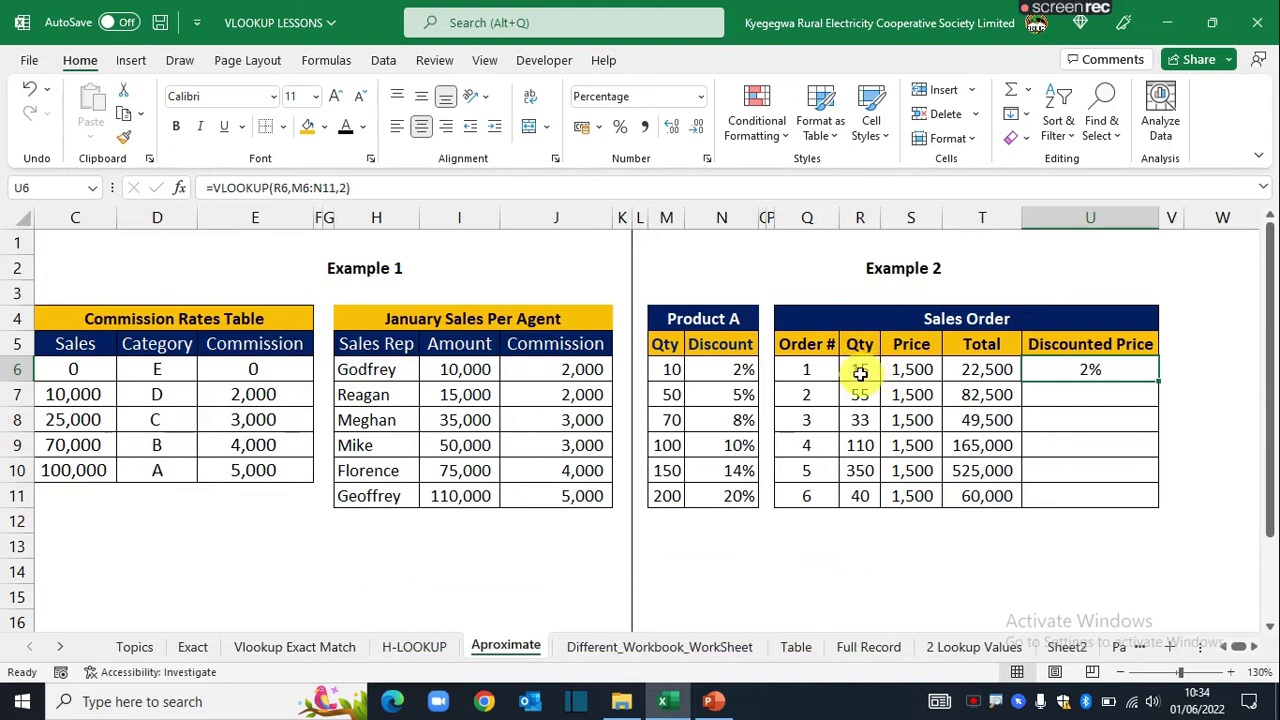
key("F2")
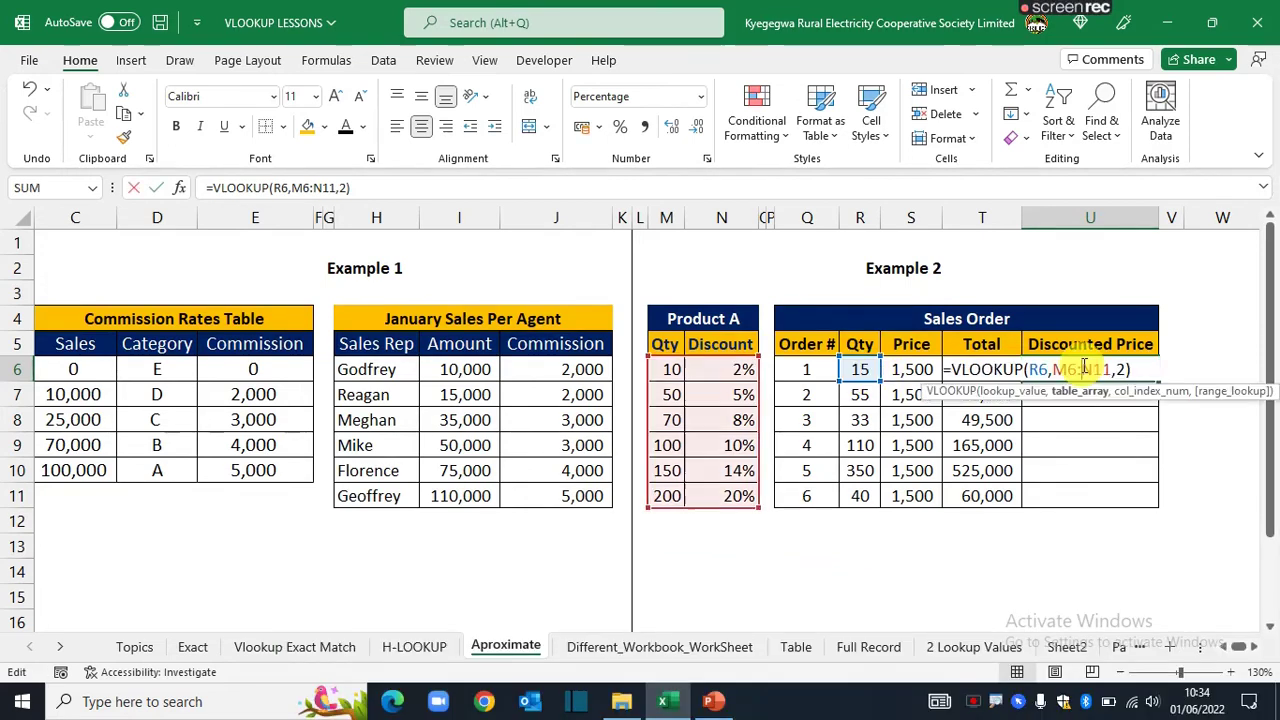
double_click(1066, 370)
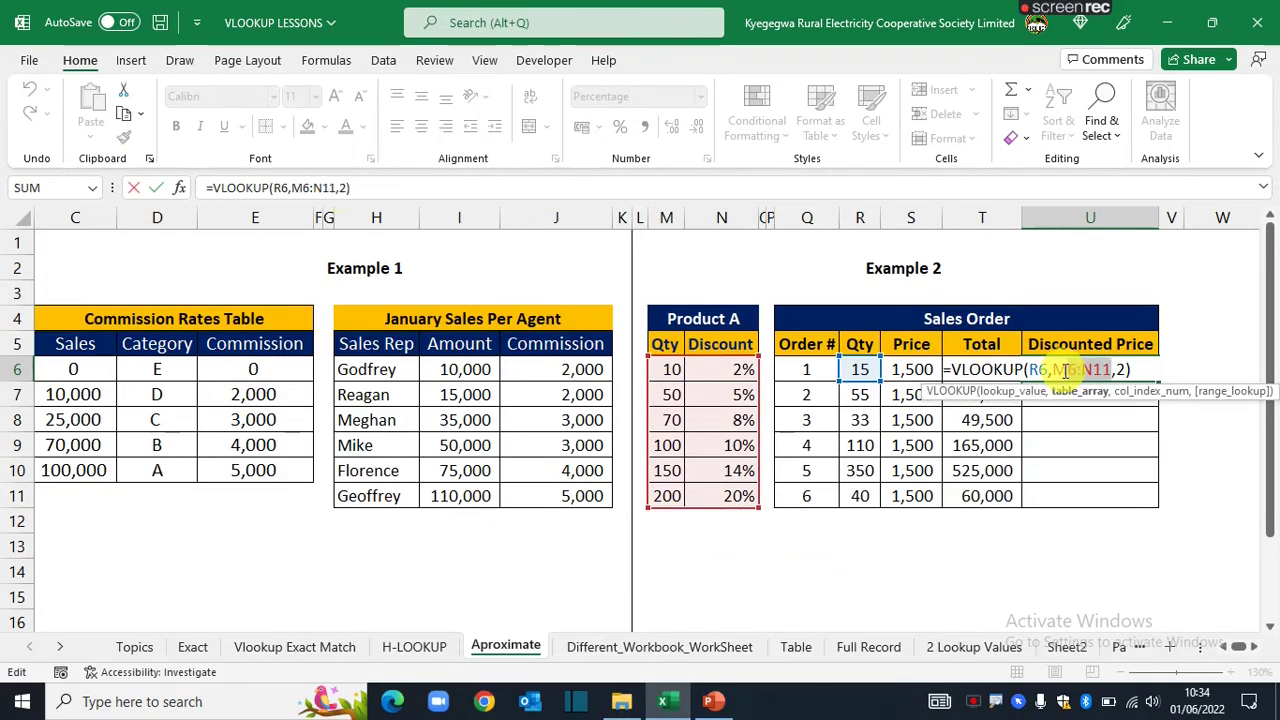
key("F4")
key("ctrl+Return")
Fill the discount lookup formula from U6 down through U11 and check the copied formula in U7.
key("Right")
key("Right")
key("Down")
left_click_drag(1065, 370, 1063, 490)
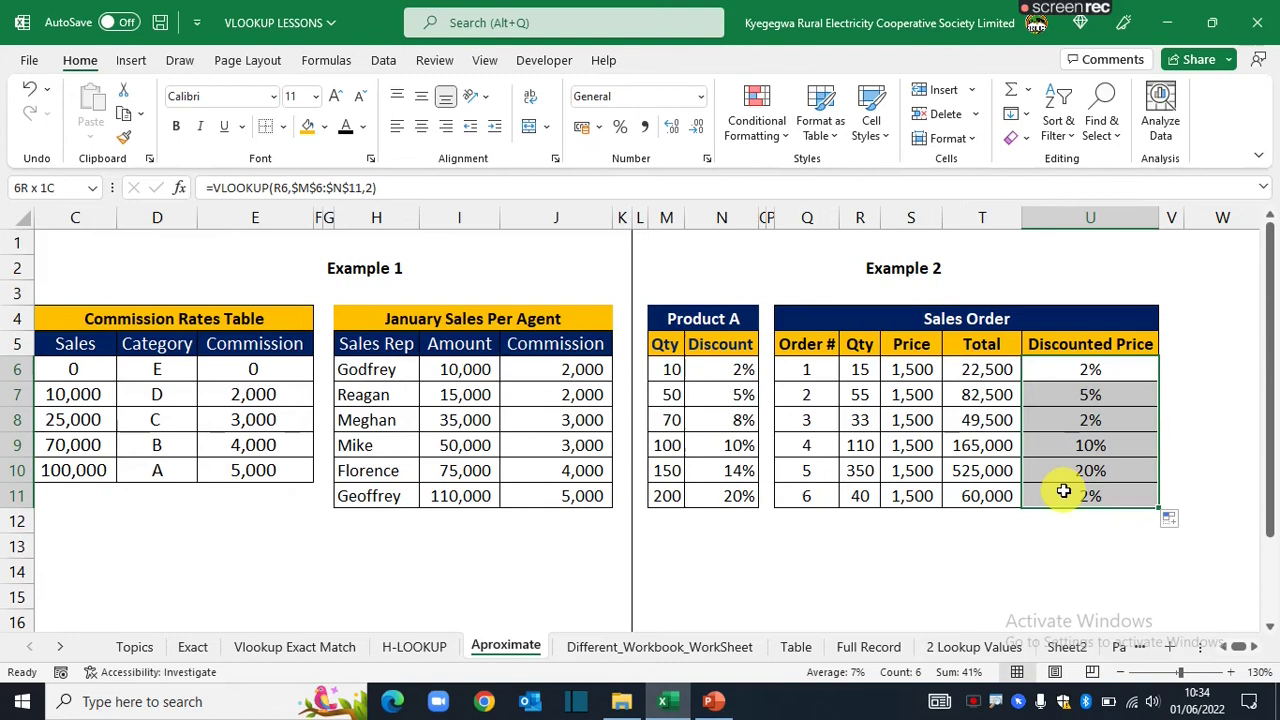
left_click(1066, 394)
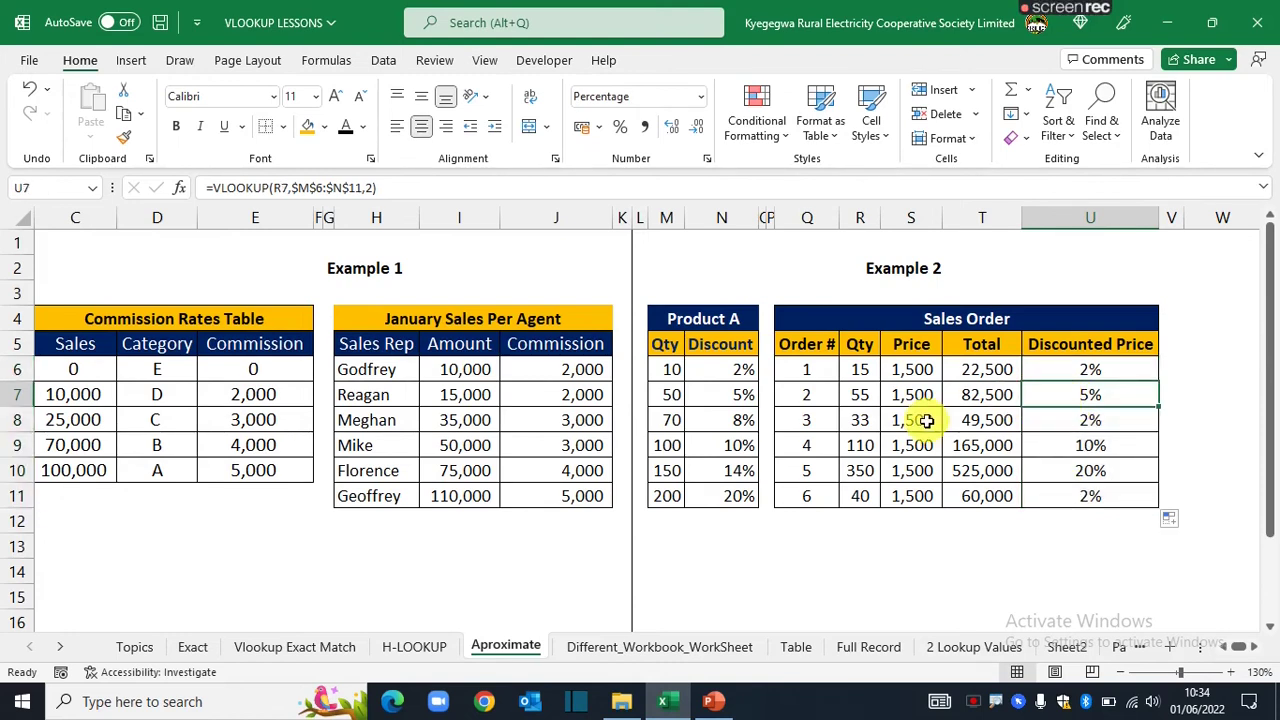
Change U6's formula to =T6*(1-VLOOKUP(R6,$M$6:$N$11,2)) to calculate the first order's discounted price.
left_click(1067, 370)
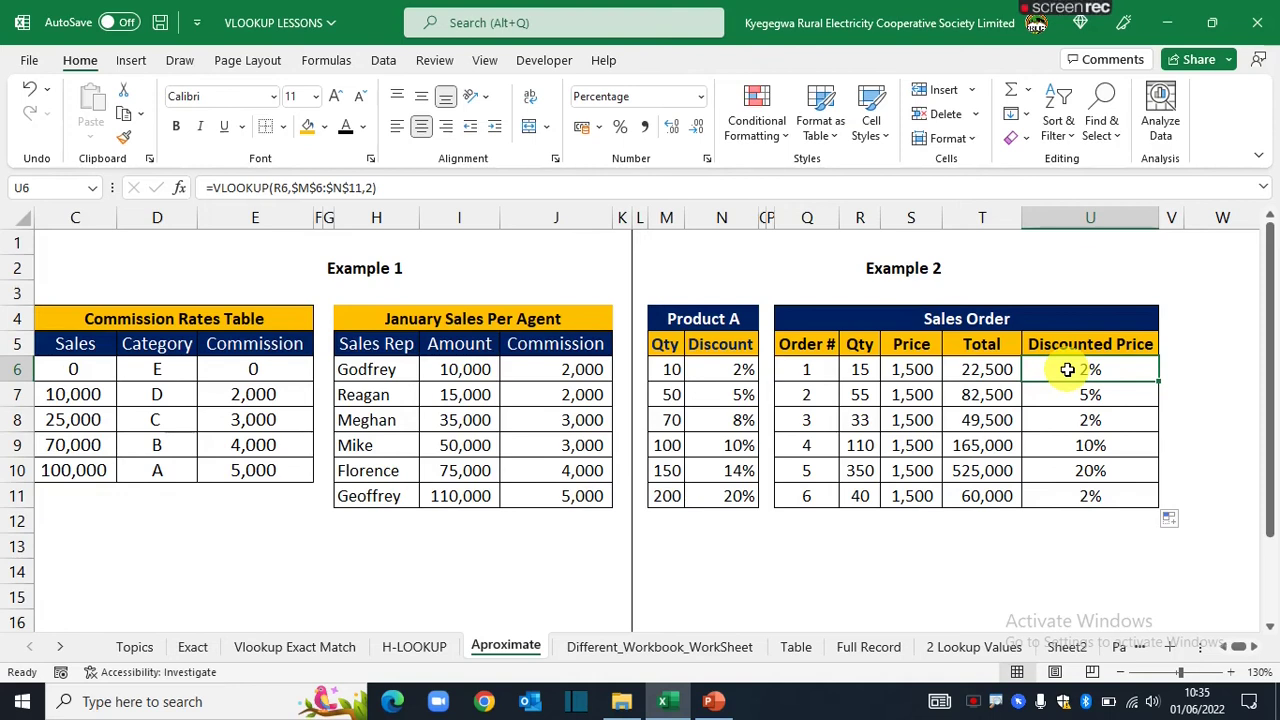
left_click(216, 188)
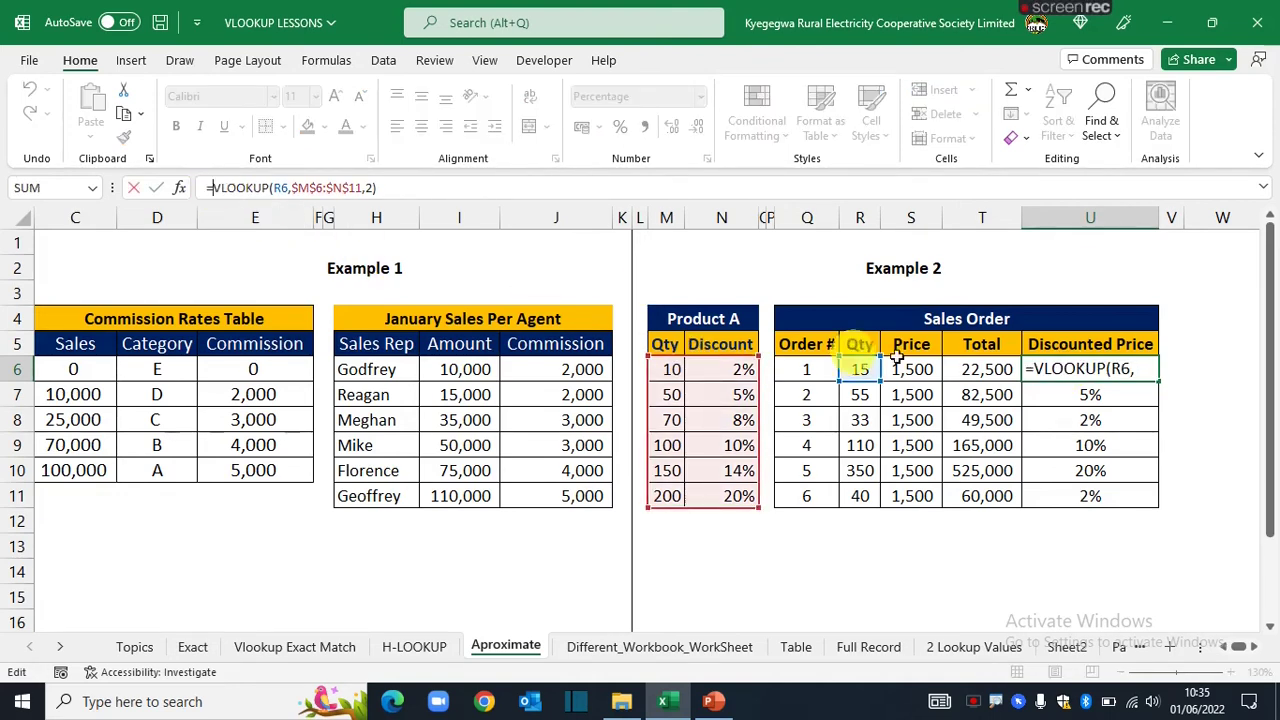
left_click(978, 370)
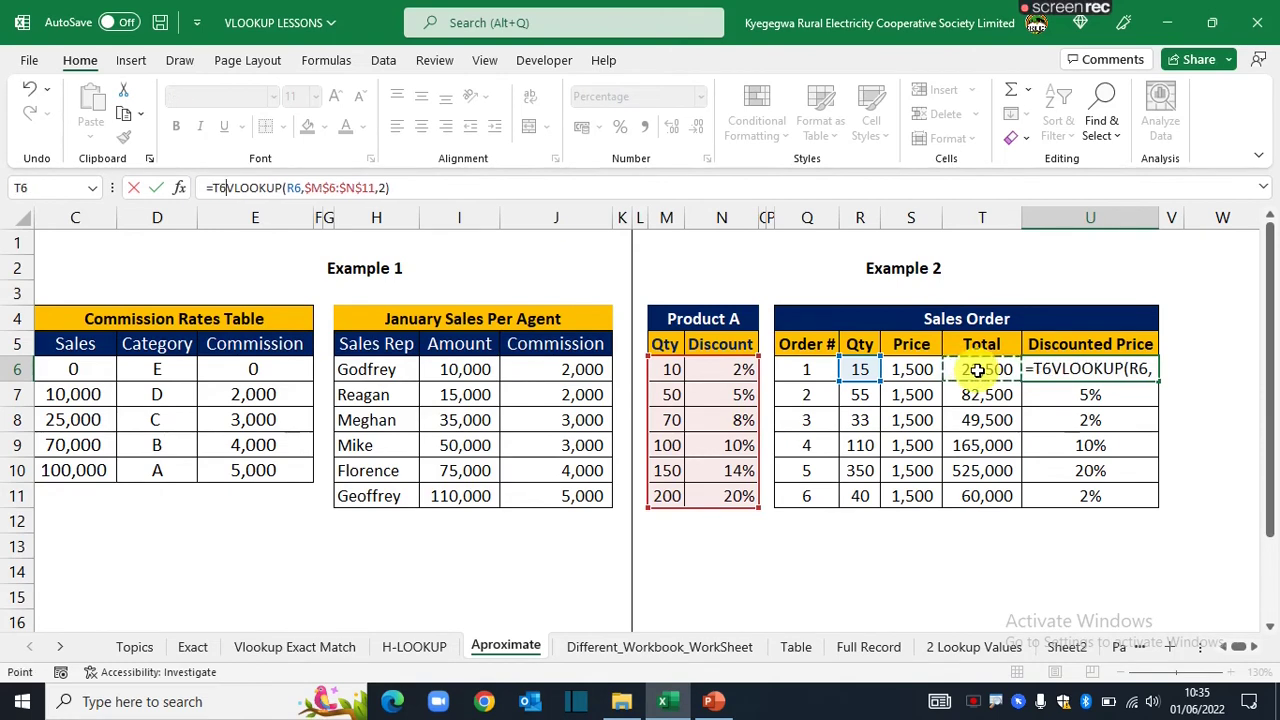
type("*(")
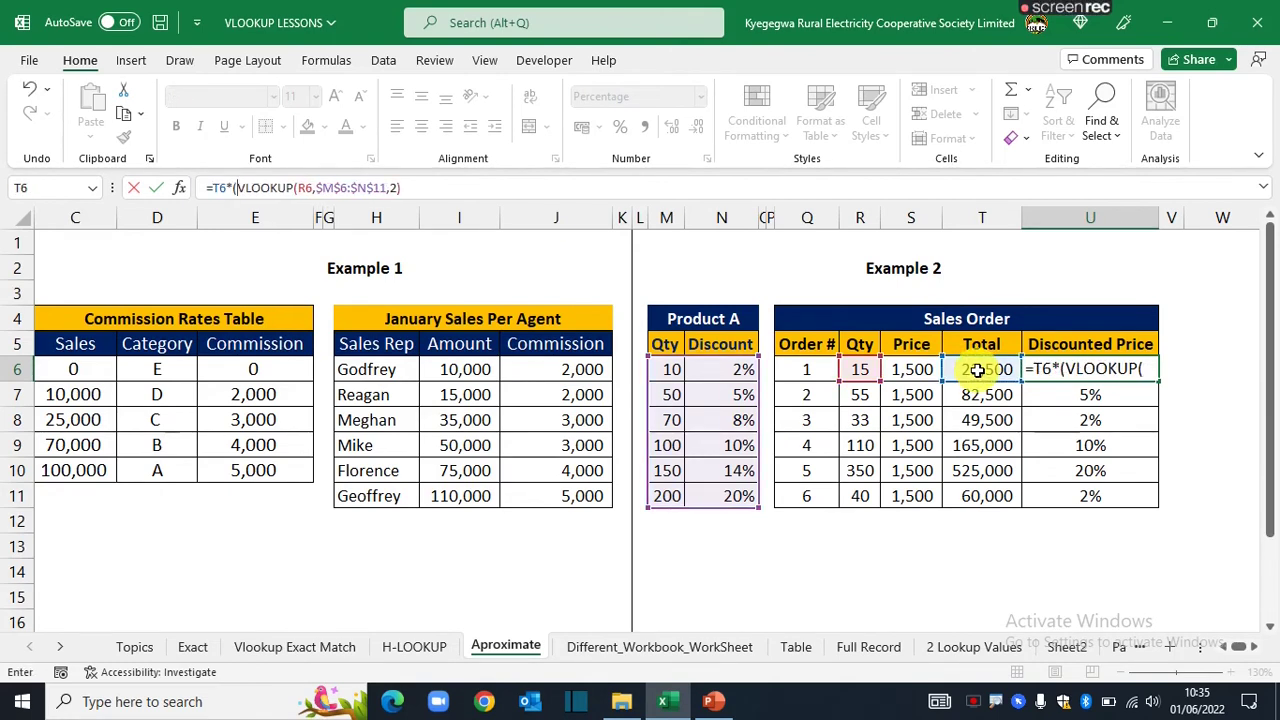
type("1")
type("-")
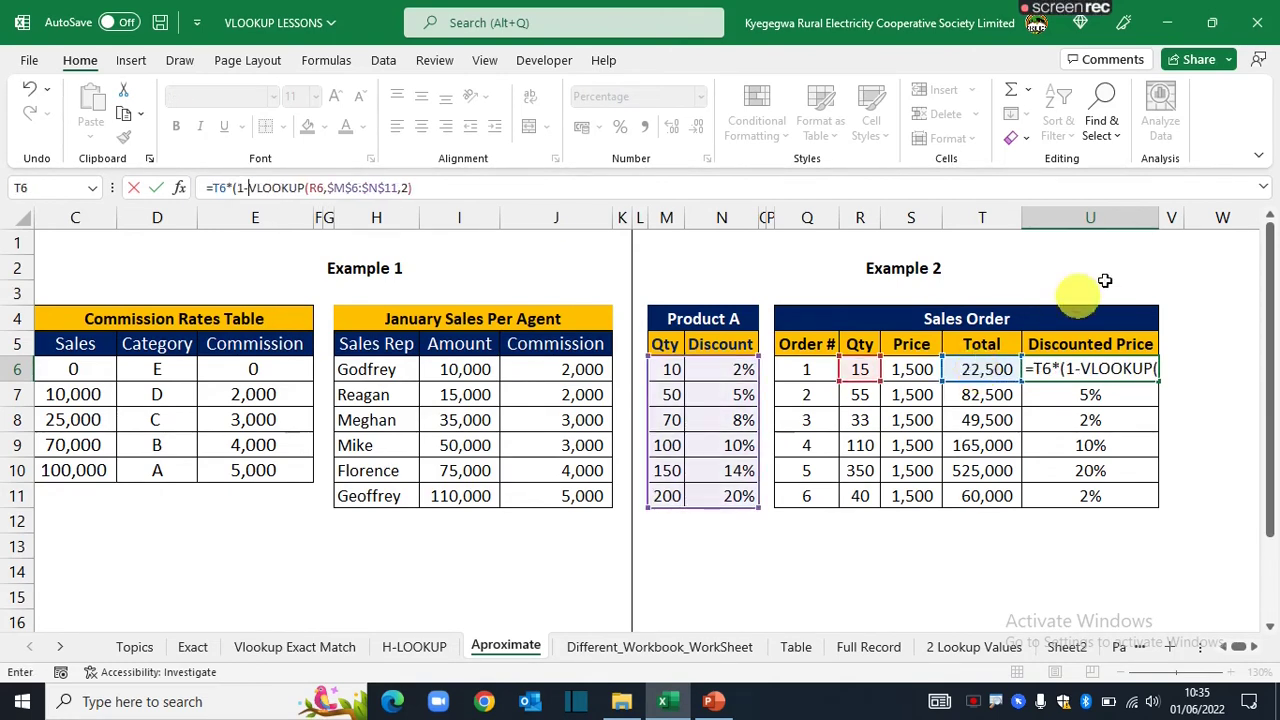
left_click(448, 183)
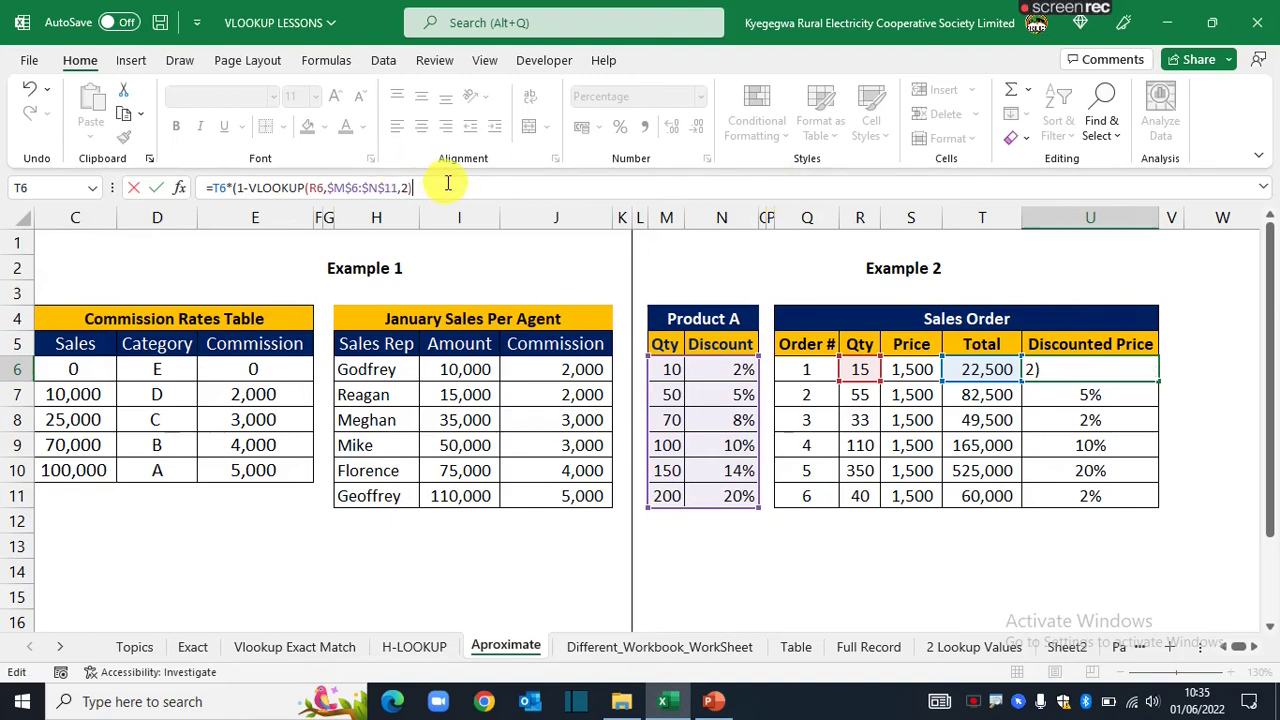
key("Return")
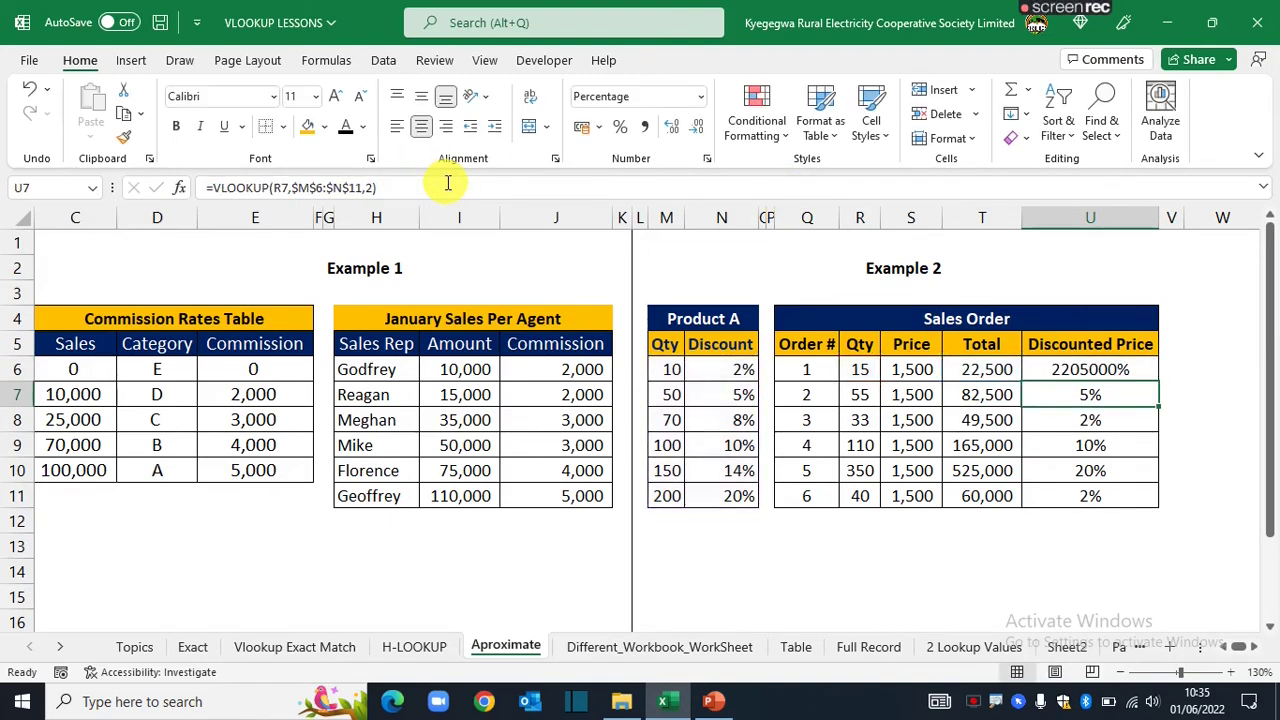
Fill the discounted price formula from U6 down through U11 and apply the comma number format without decimals.
left_click(1148, 372)
left_click_drag(1160, 381, 1156, 506)
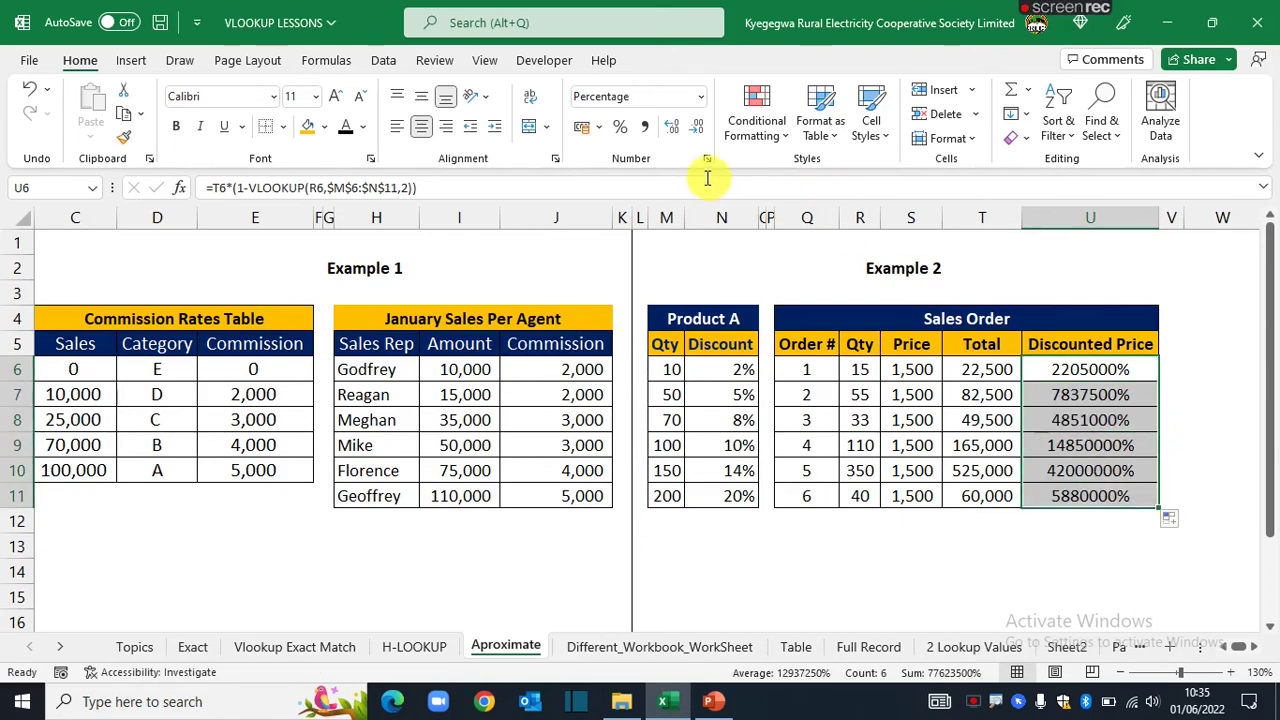
left_click(646, 135)
left_click(1197, 418)
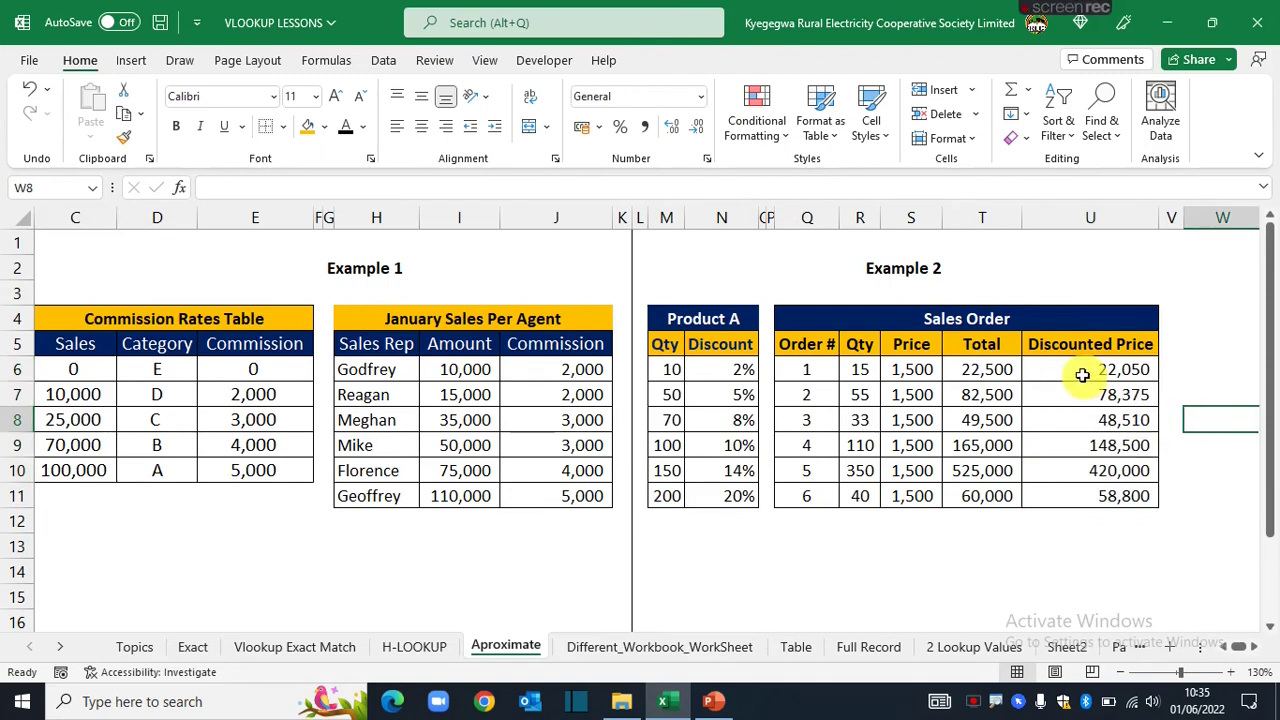
Examine the first sales order's quantity, price, total and discounted price against the Product A discount table.
left_click(1025, 545)
left_click_drag(806, 368, 1098, 371)
left_click(862, 370)
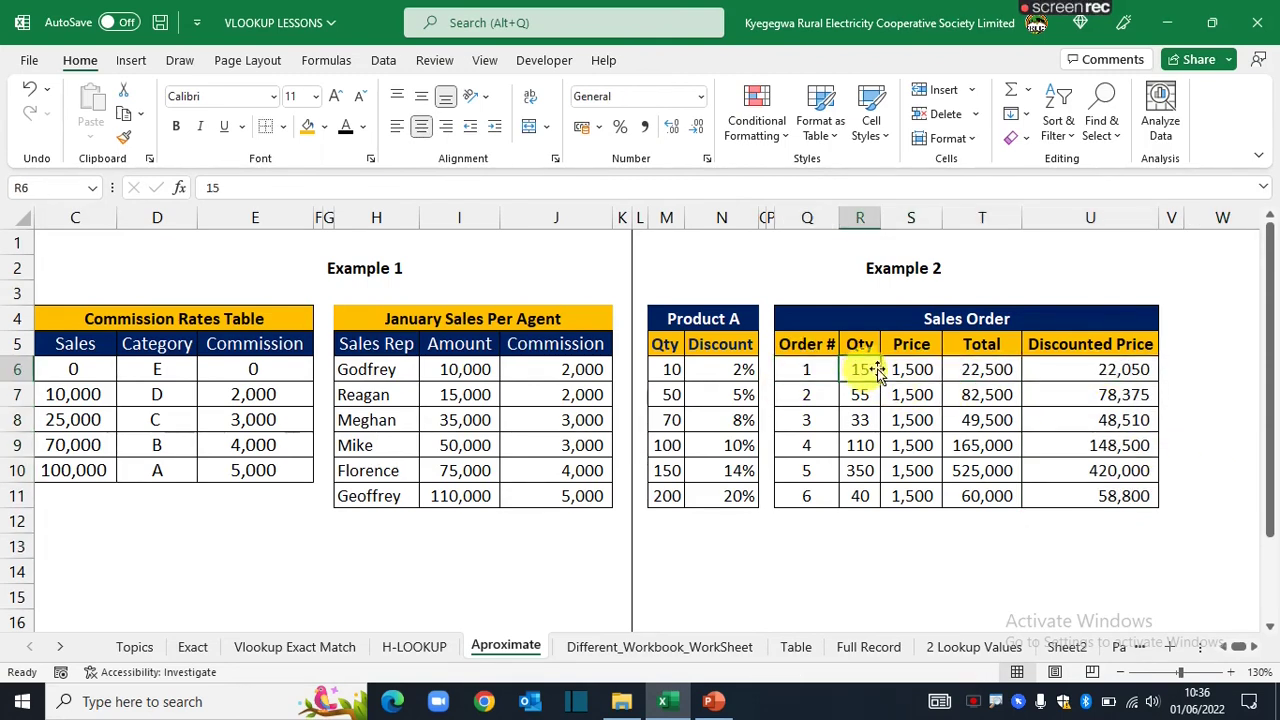
left_click(916, 369)
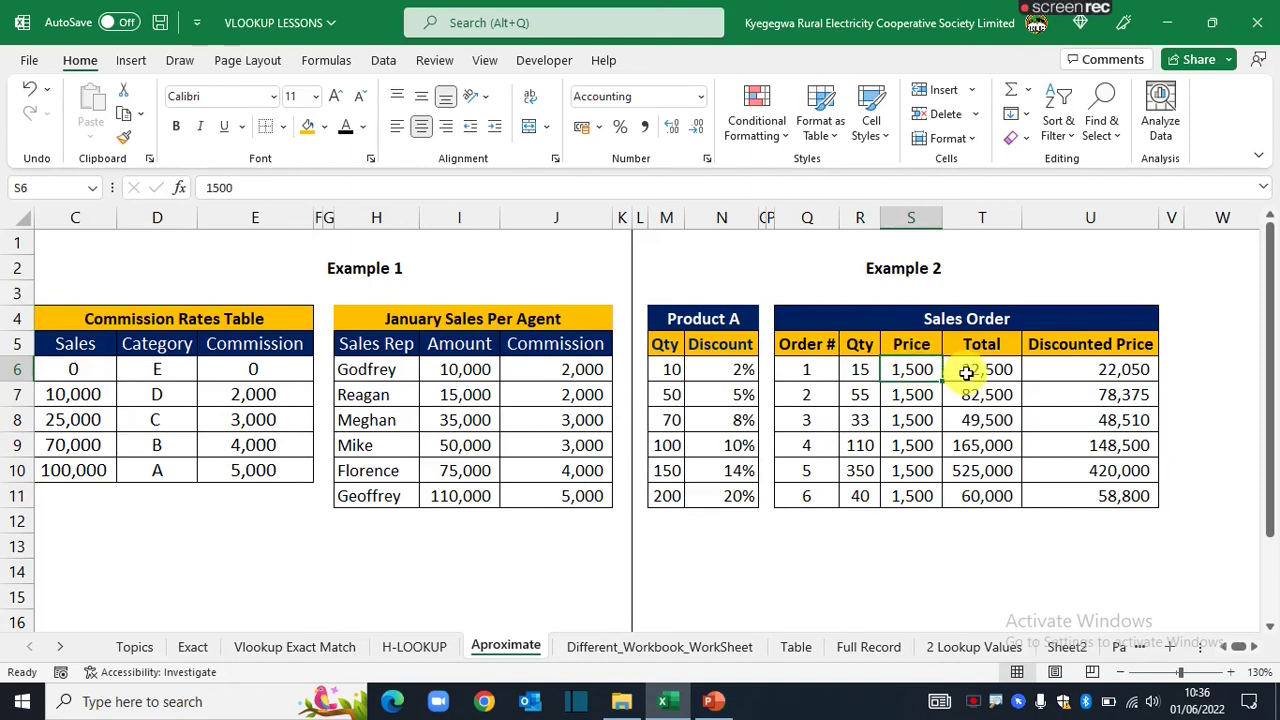
left_click(1065, 369)
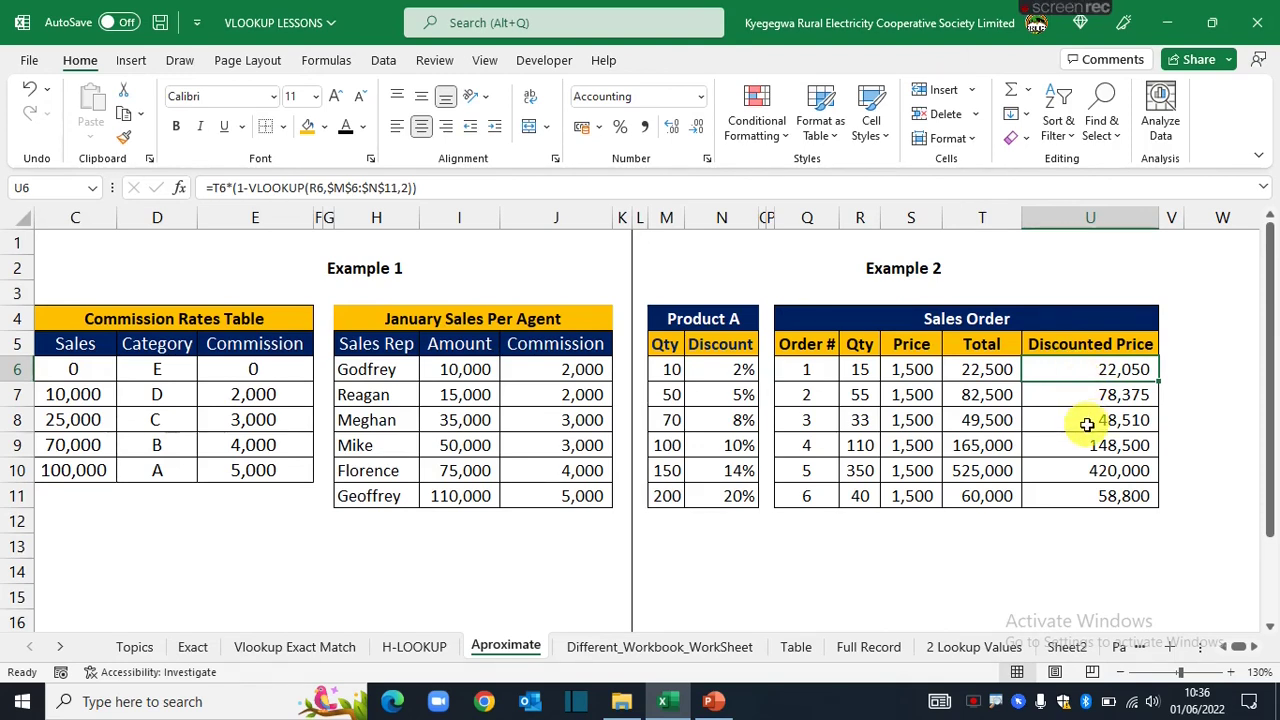
Open the Full Record worksheet.
left_click(866, 546)
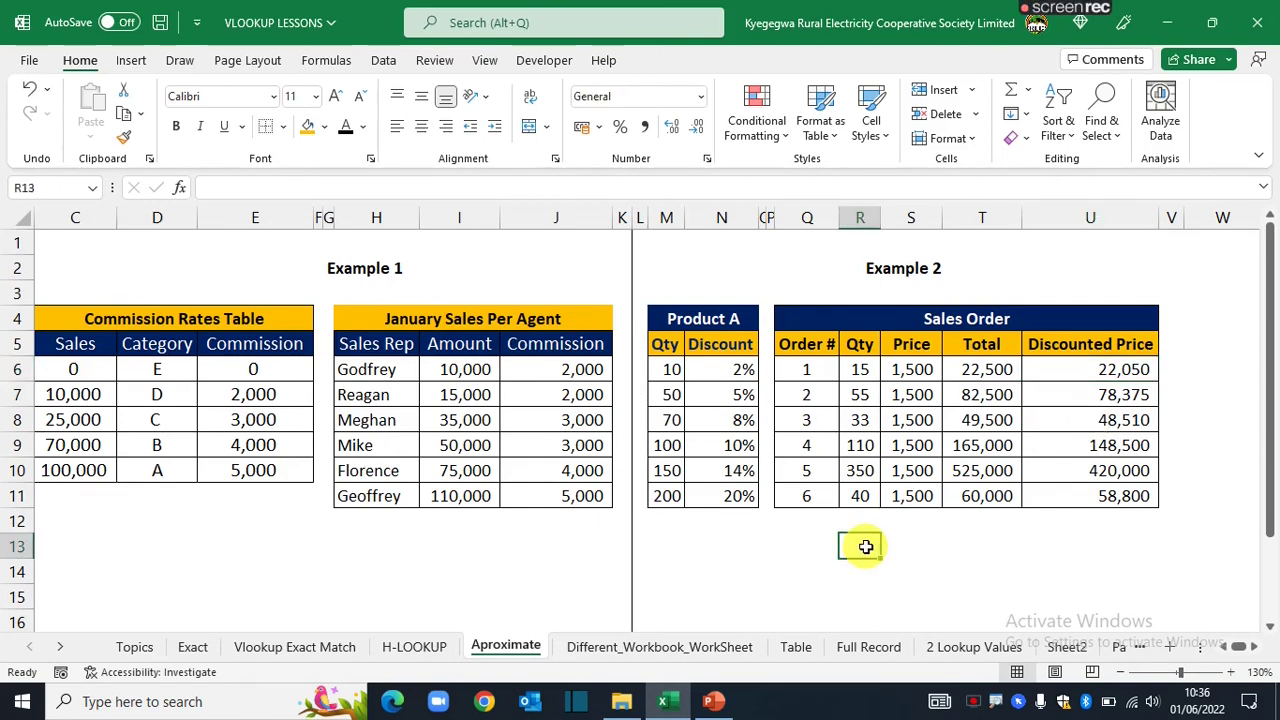
left_click(868, 647)
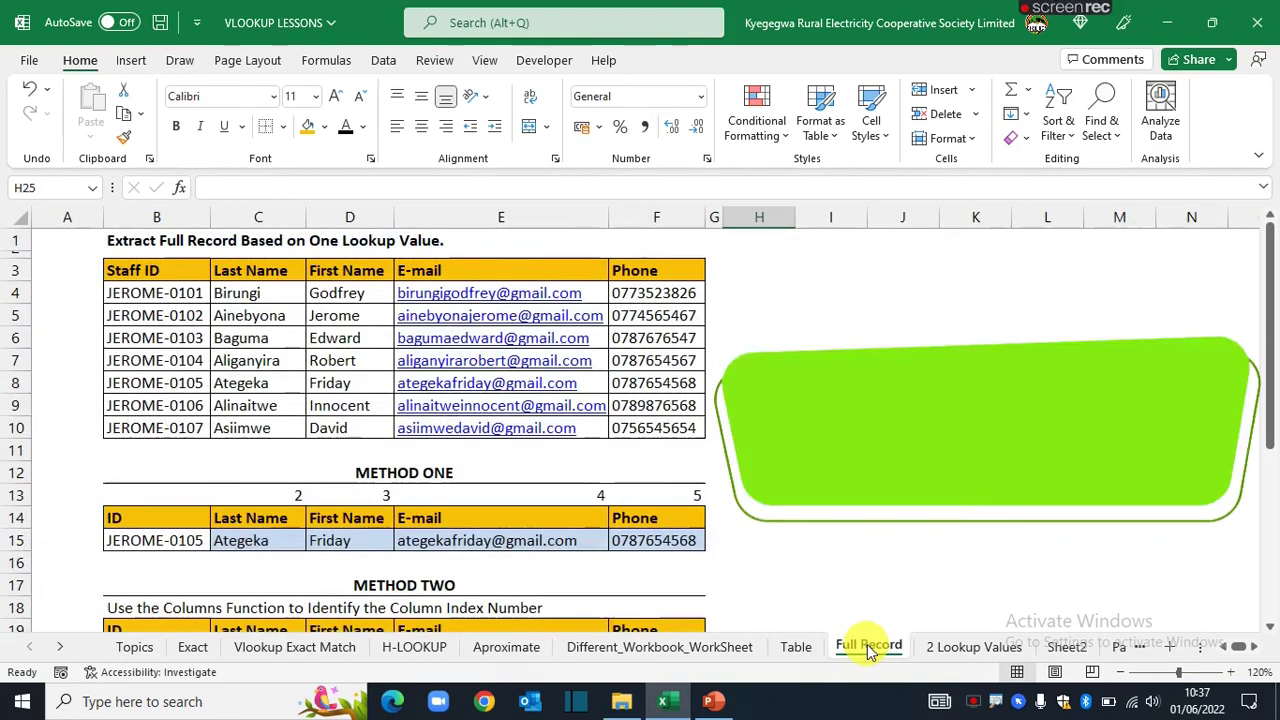